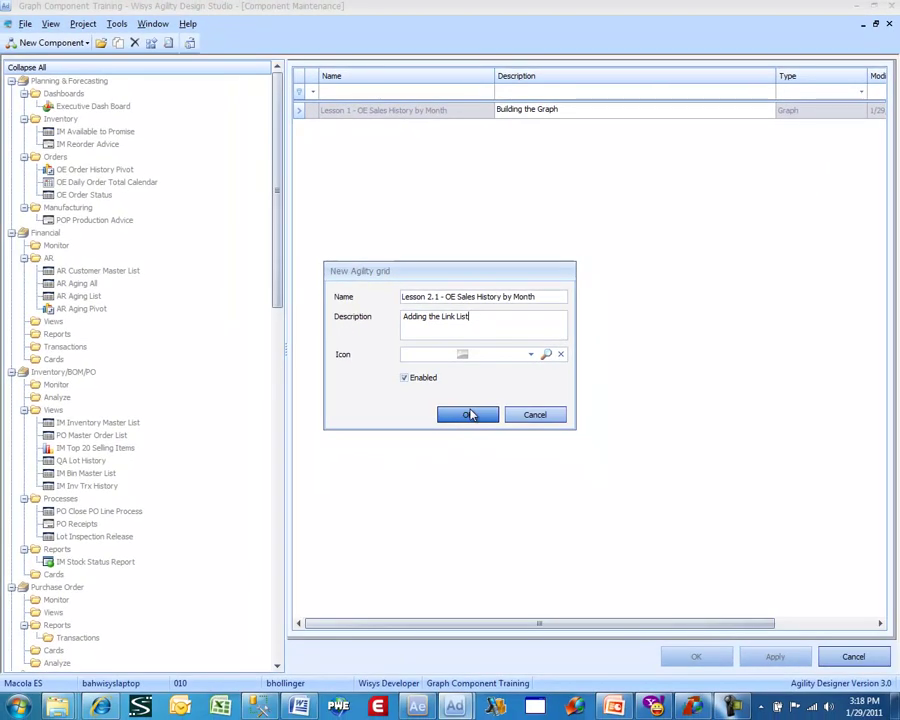
{"action": "left_click", "coordinate": [468, 414]}
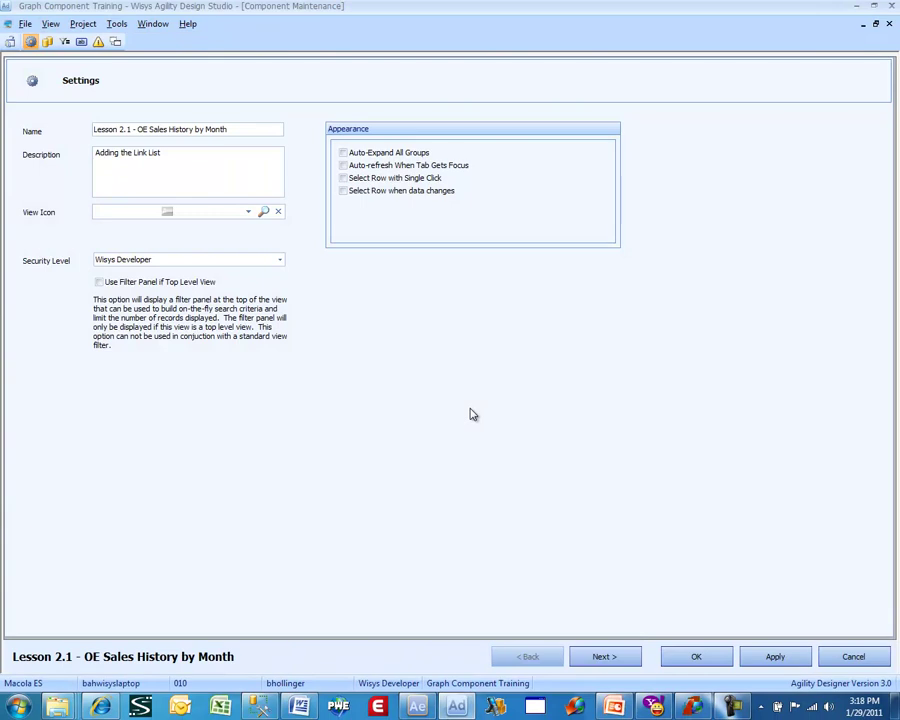
{"action": "left_click", "coordinate": [606, 652]}
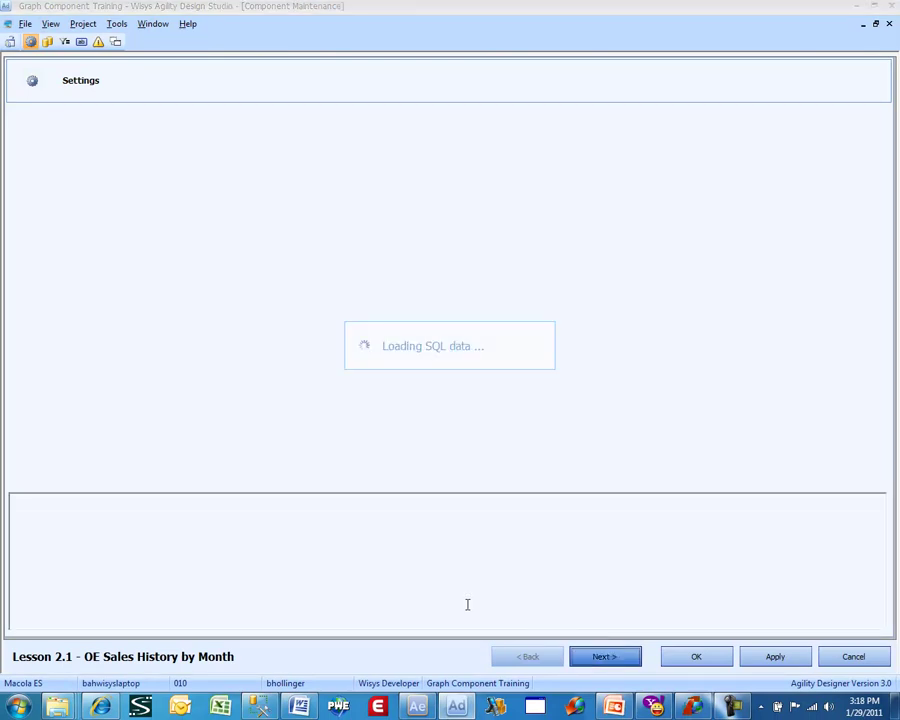
{"action": "left_click", "coordinate": [78, 502]}
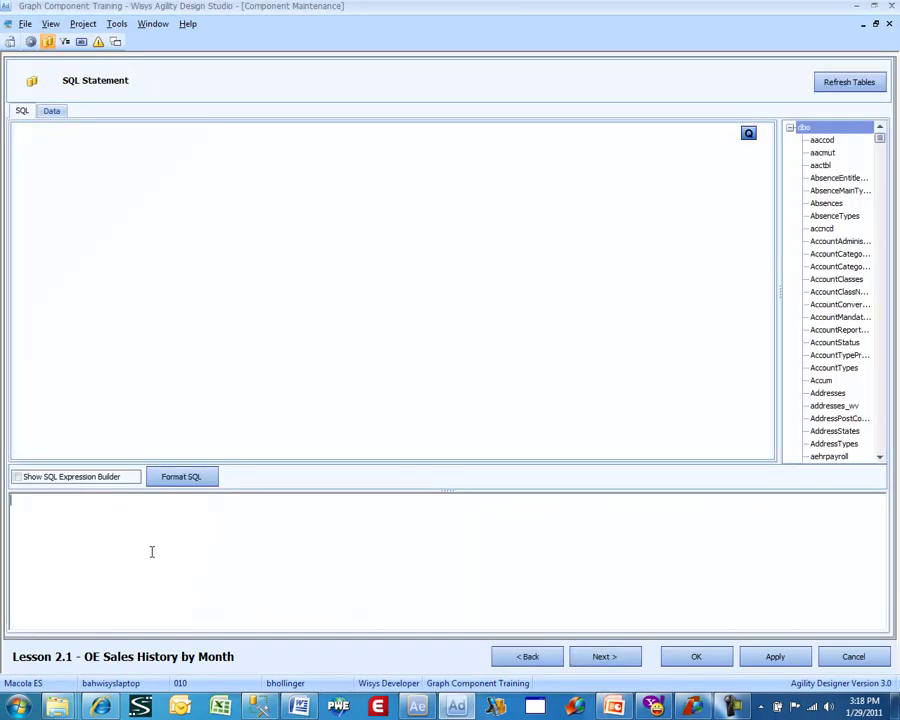
{"action": "type", "text": "SELECT * FROM   oehdrhst_wv WHERE  oehdrhst_wv.orig_ord_type IN ( 'O', 'I', 'C' )        AND MONTH(oehdrhst_wv.inv_dt) = @Month        AND YEAR(oehdrhst_wv.inv_dt) = @Year"}
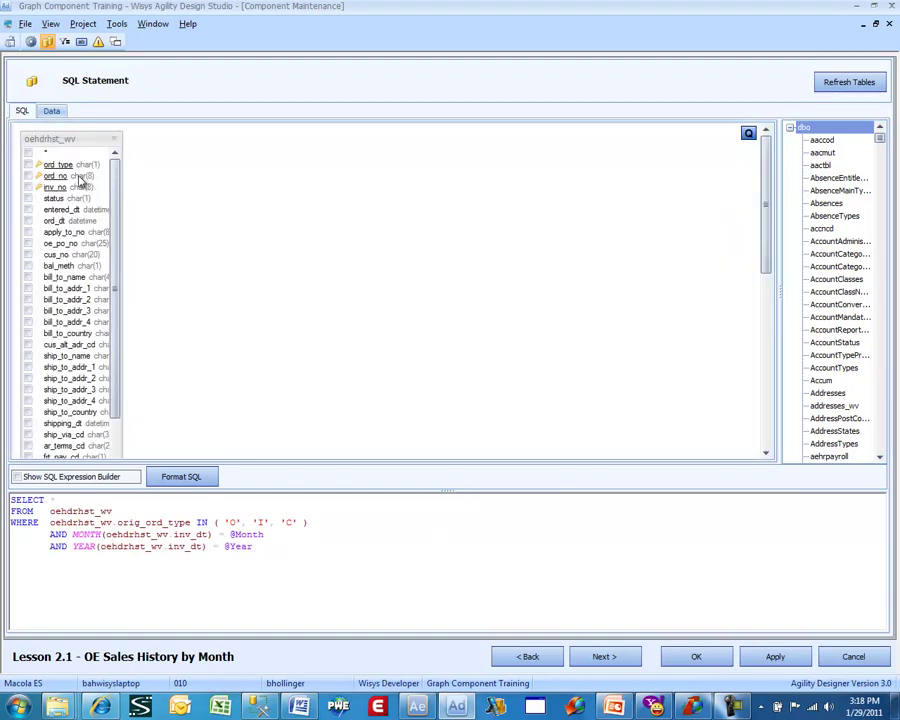
{"action": "left_click", "coordinate": [61, 116]}
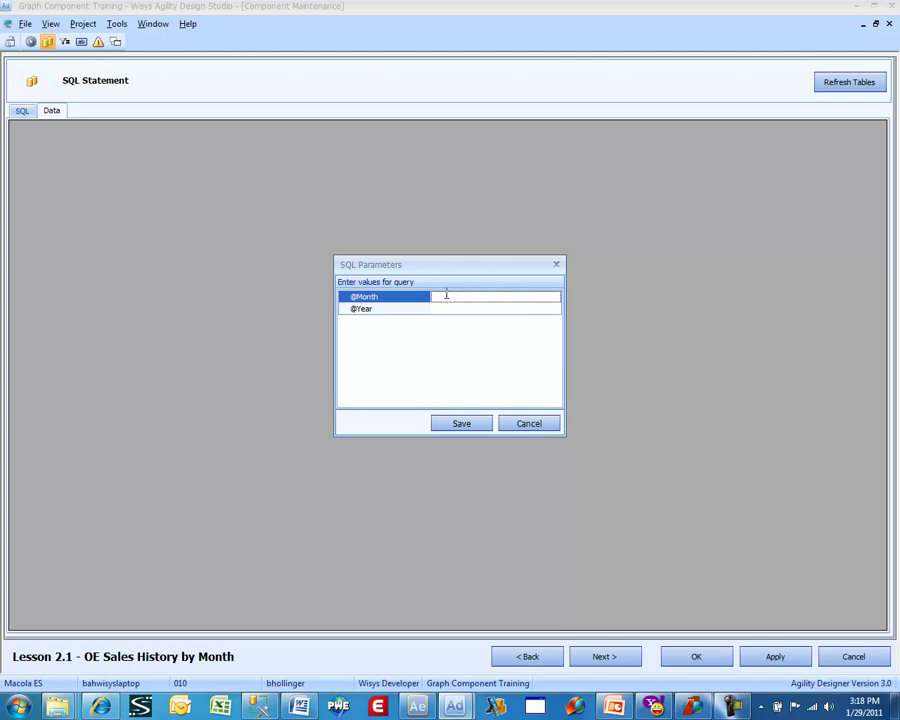
{"action": "type", "text": "8"}
{"action": "key", "text": "Tab"}
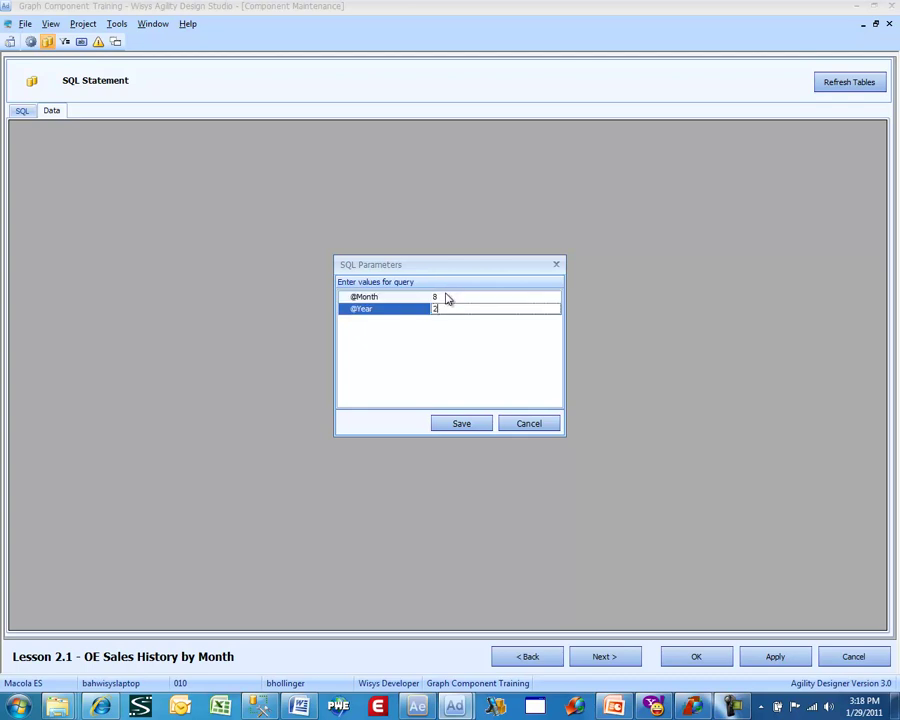
{"action": "key", "text": "Return"}
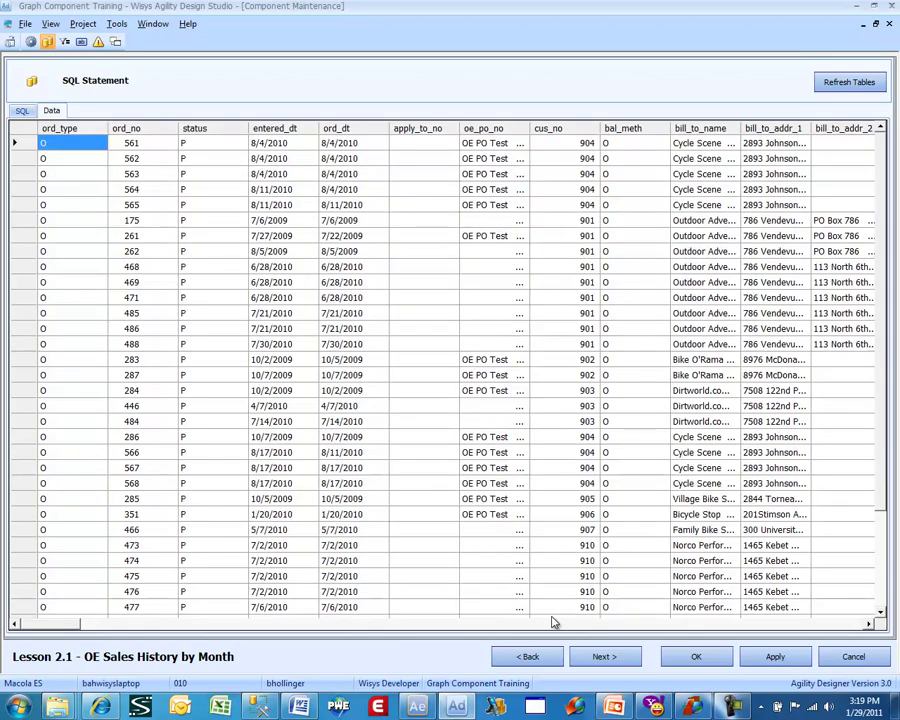
{"action": "left_click_drag", "start_coordinate": [40, 630], "coordinate": [402, 630]}
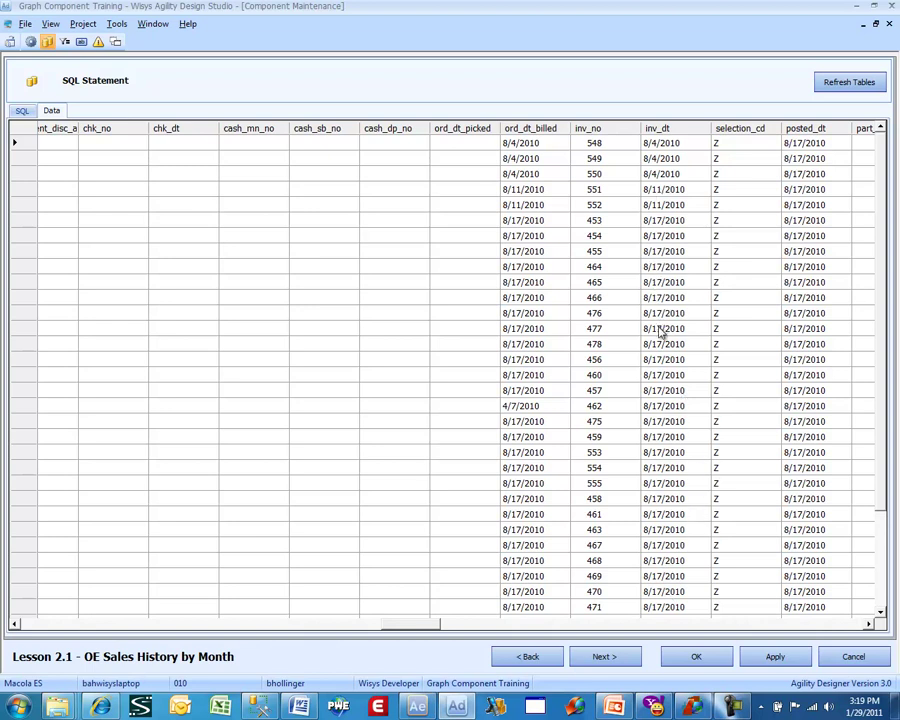
{"action": "left_click_drag", "start_coordinate": [432, 624], "coordinate": [70, 607]}
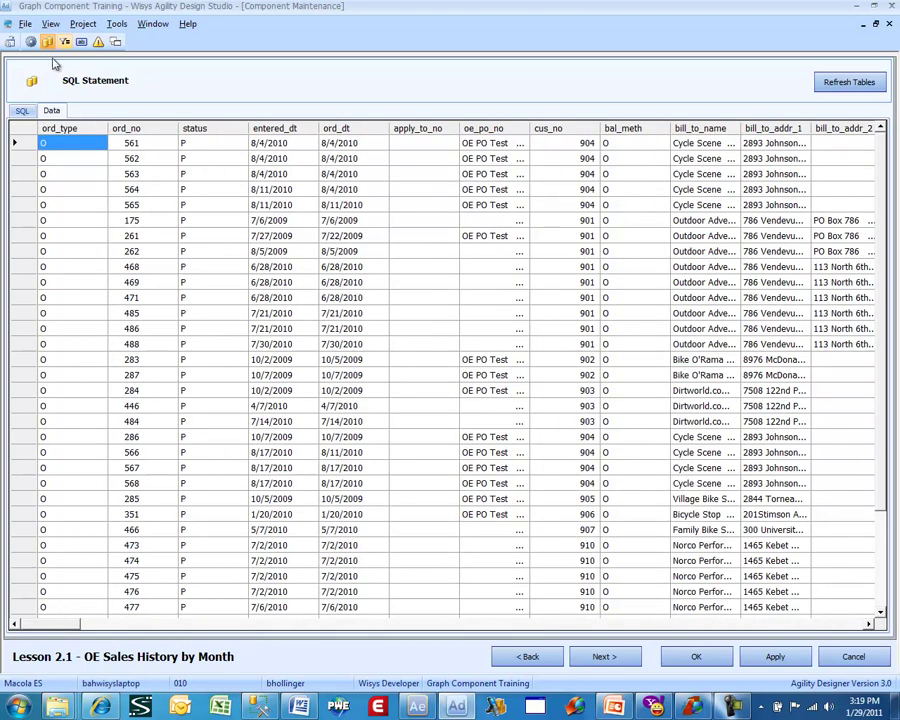
{"action": "left_click", "coordinate": [20, 112]}
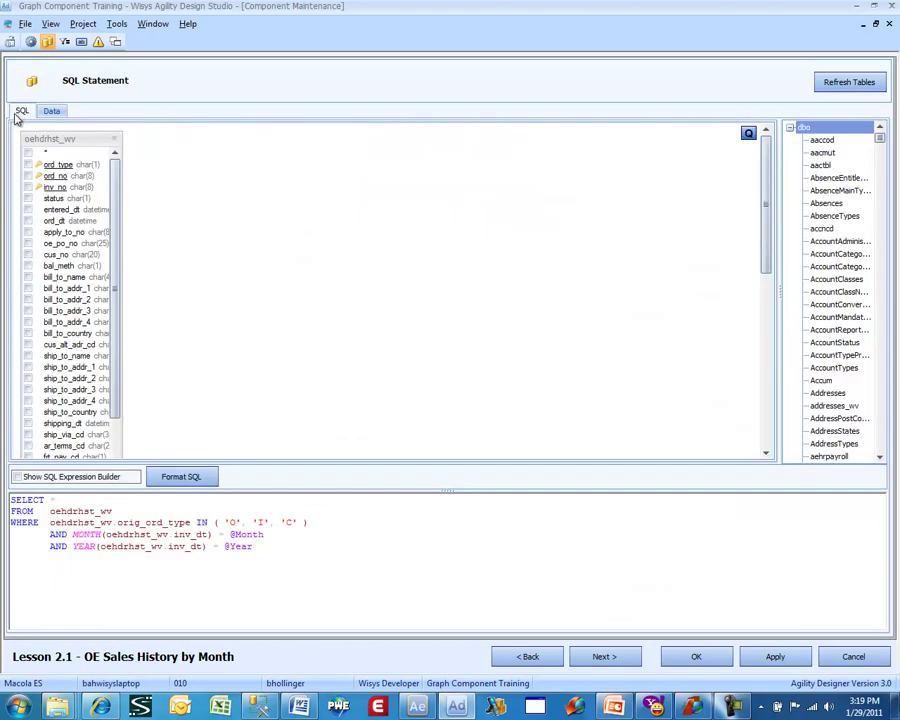
{"action": "left_click", "coordinate": [592, 659]}
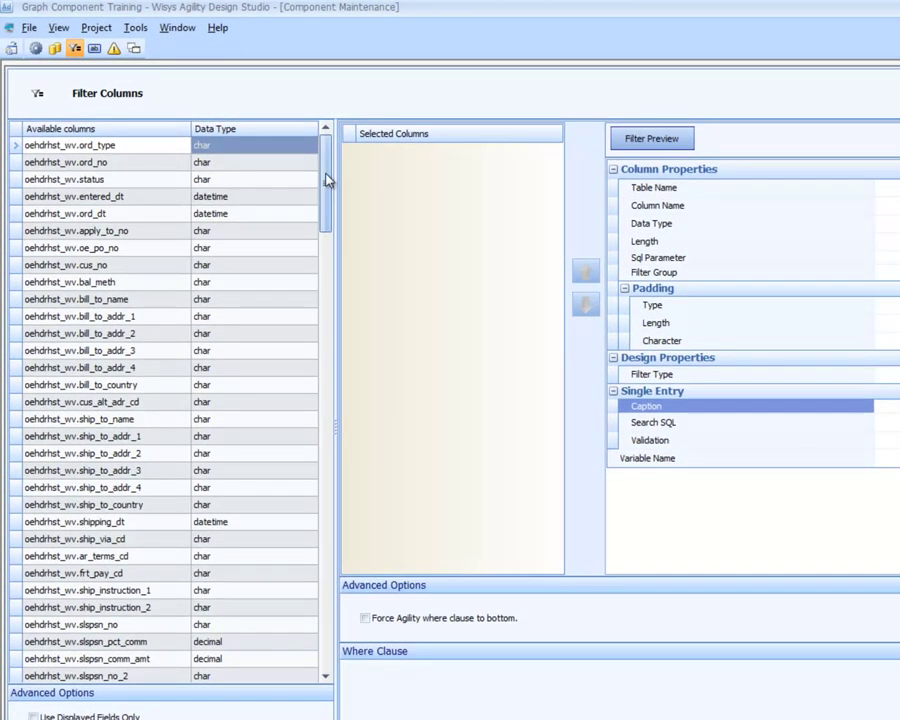
{"action": "left_click_drag", "start_coordinate": [327, 178], "coordinate": [341, 683]}
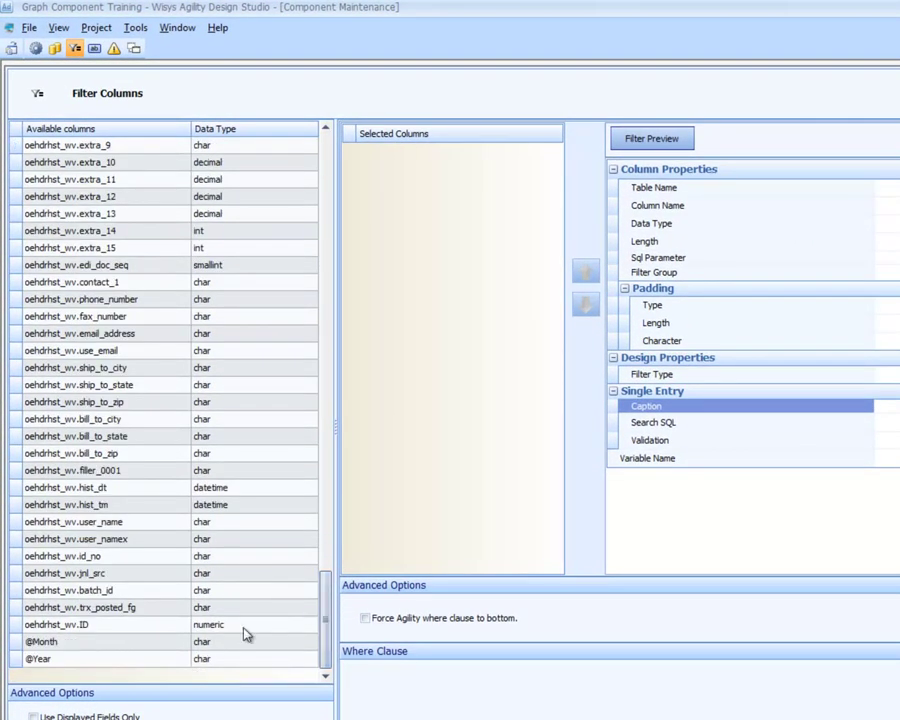
{"action": "double_click", "coordinate": [170, 643]}
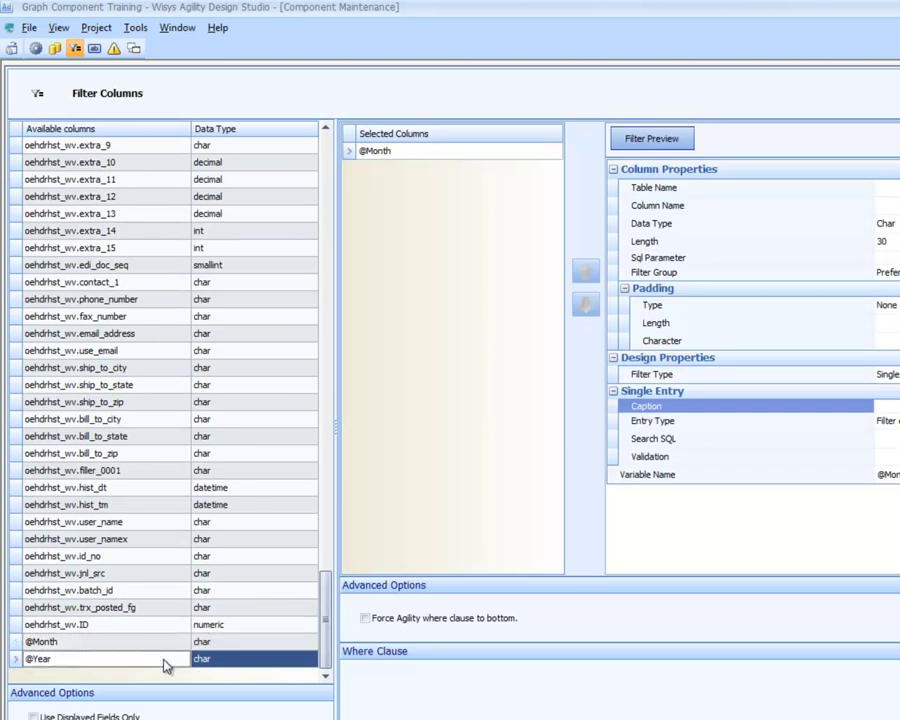
{"action": "double_click", "coordinate": [165, 659]}
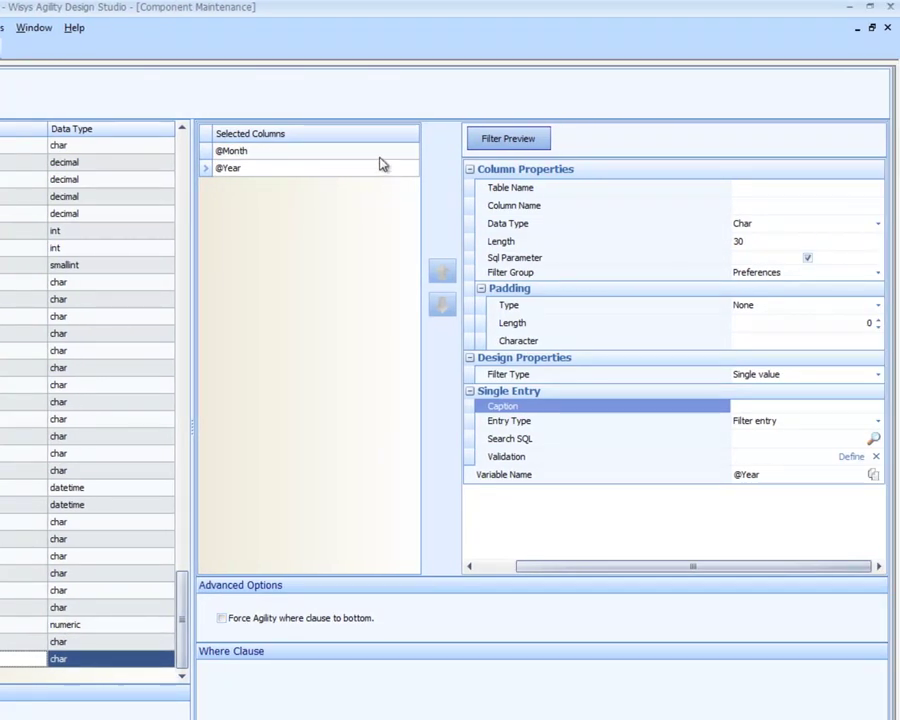
{"action": "left_click", "coordinate": [380, 155]}
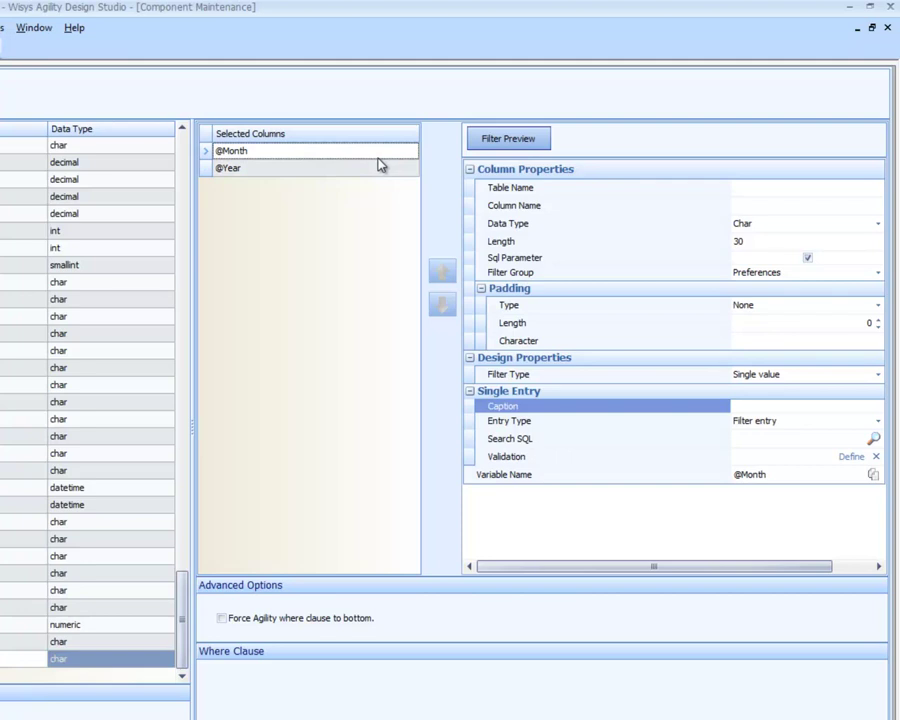
{"action": "left_click", "coordinate": [744, 228]}
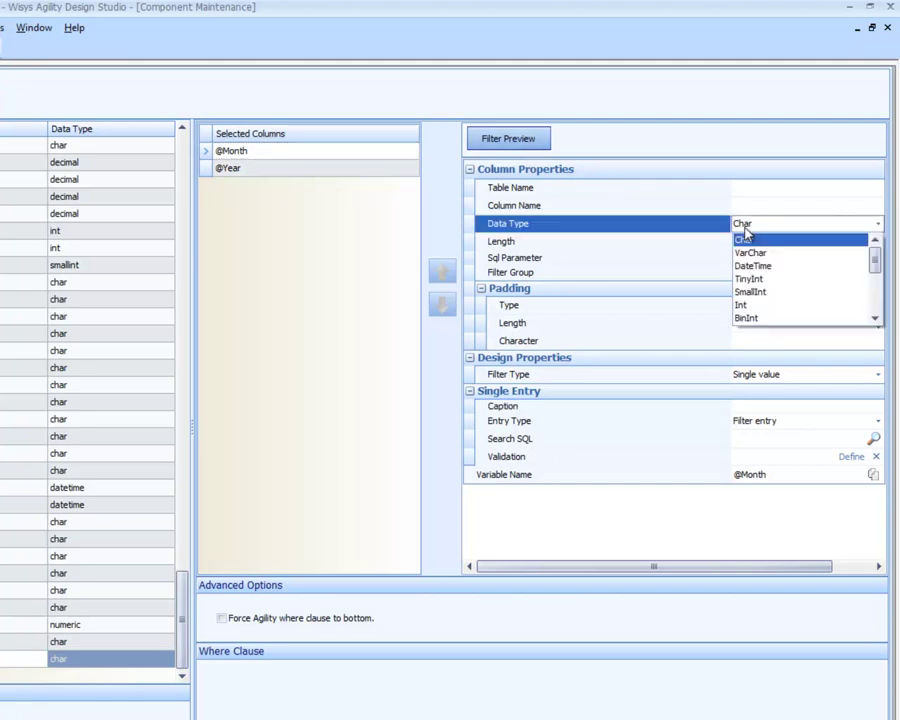
{"action": "left_click", "coordinate": [756, 305]}
{"action": "left_click", "coordinate": [300, 170]}
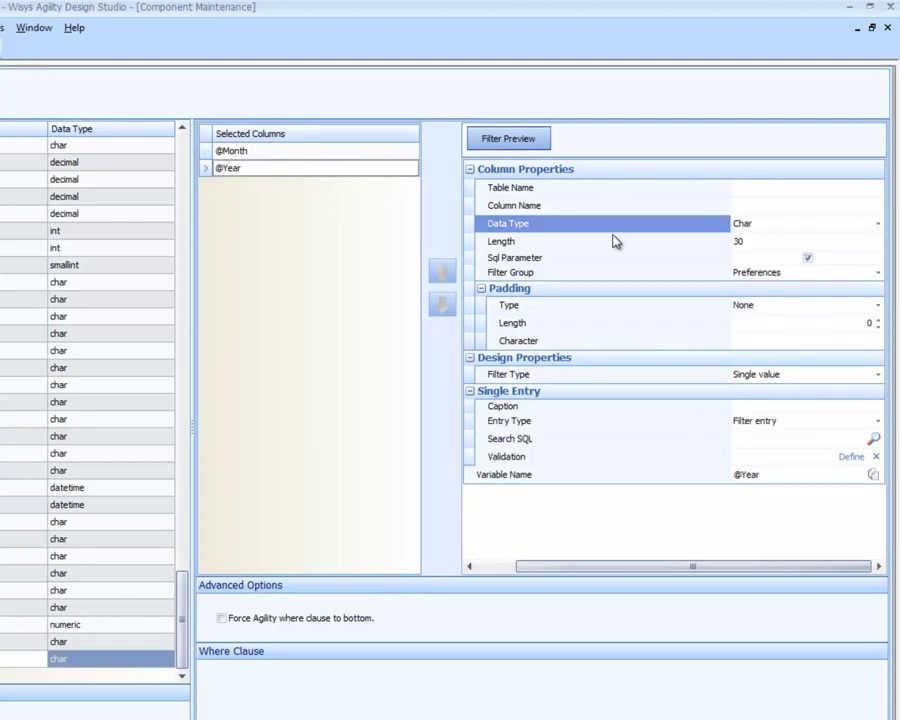
{"action": "left_click", "coordinate": [745, 228]}
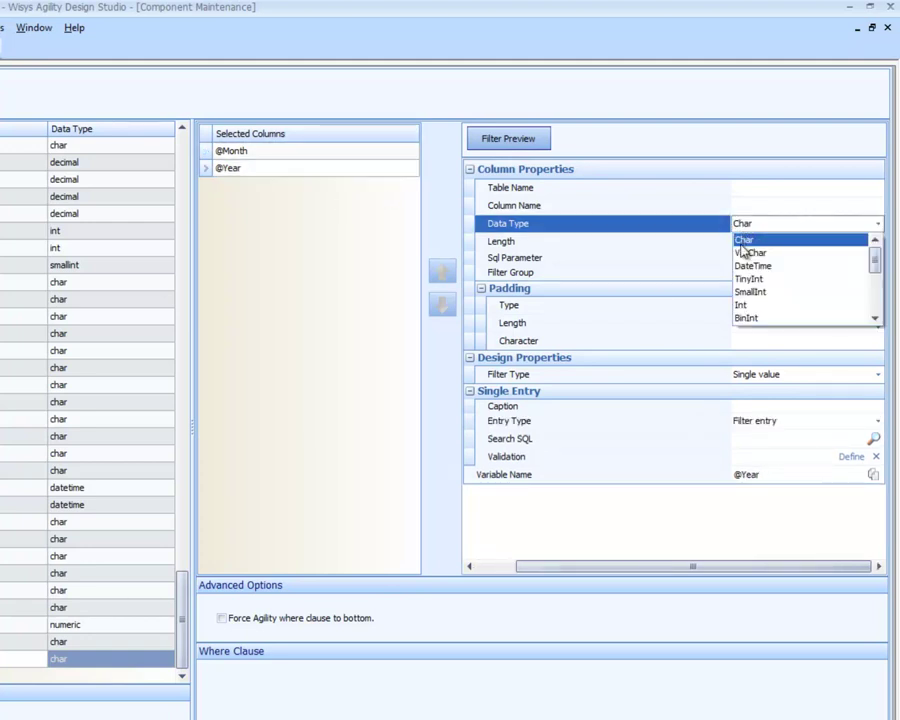
{"action": "left_click", "coordinate": [742, 305]}
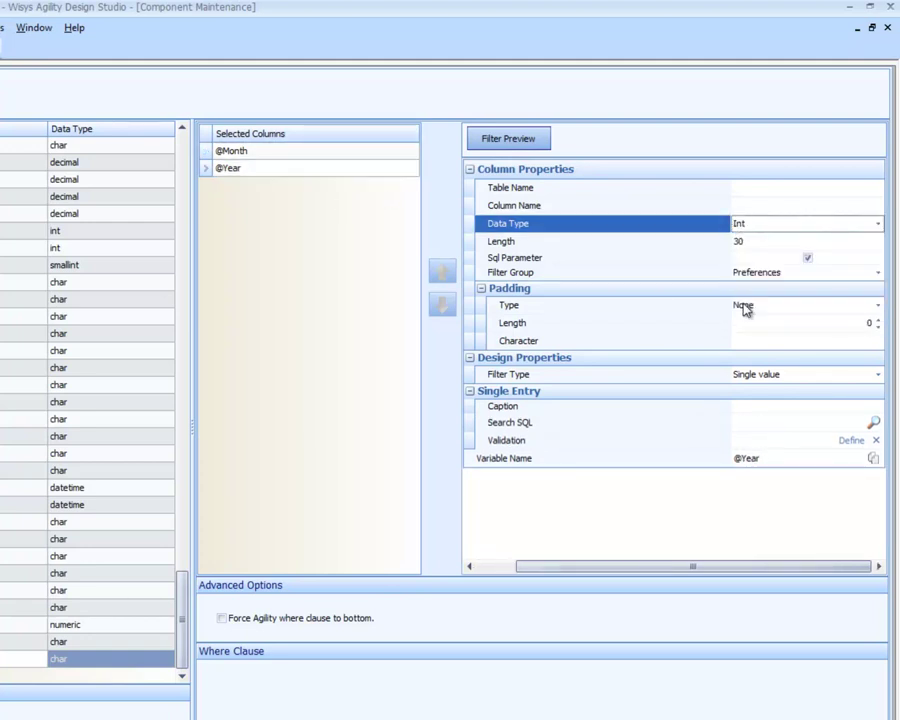
{"action": "left_click", "coordinate": [286, 152]}
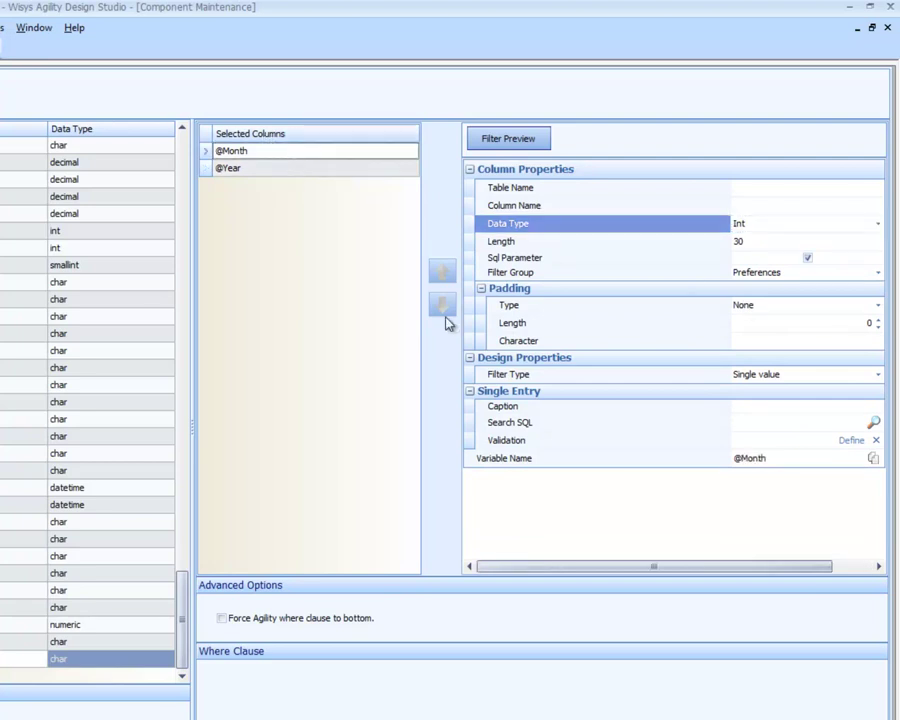
{"action": "left_click", "coordinate": [746, 407]}
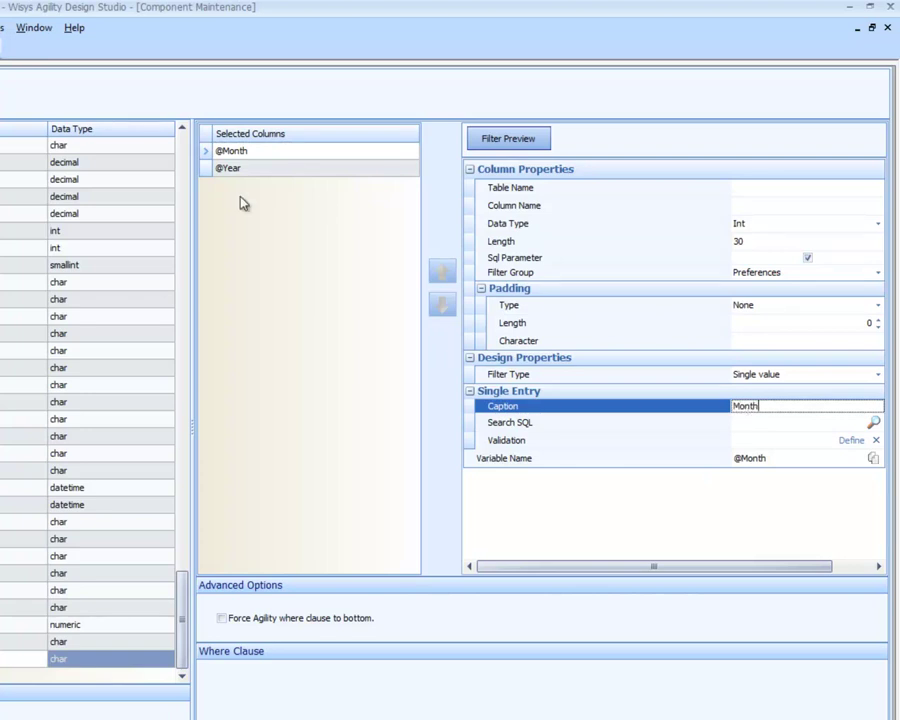
{"action": "left_click", "coordinate": [258, 170]}
{"action": "left_click", "coordinate": [268, 153]}
{"action": "left_click", "coordinate": [271, 171]}
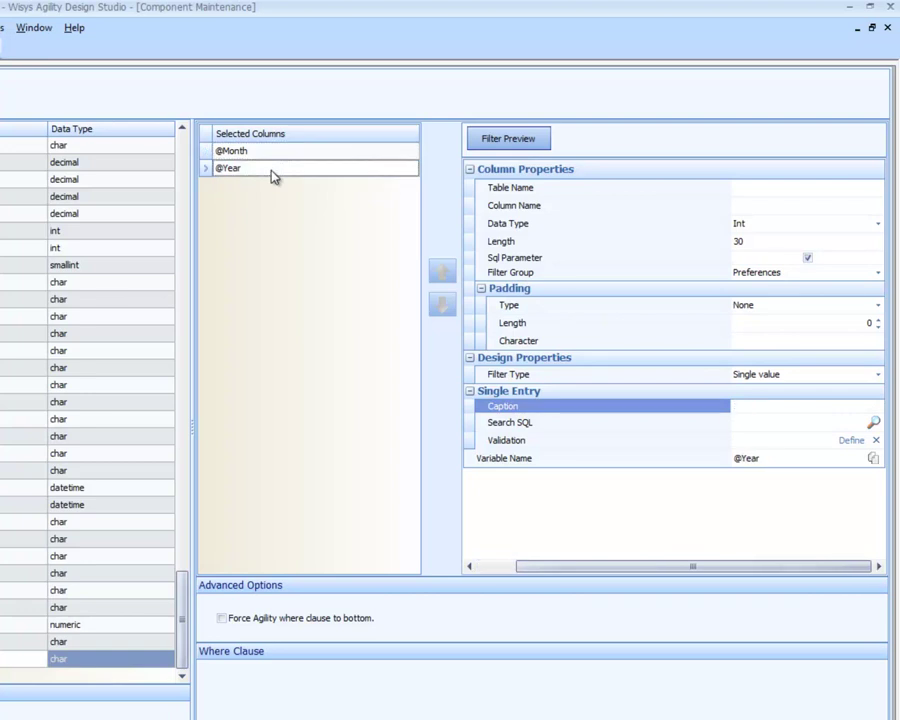
{"action": "left_click", "coordinate": [740, 407]}
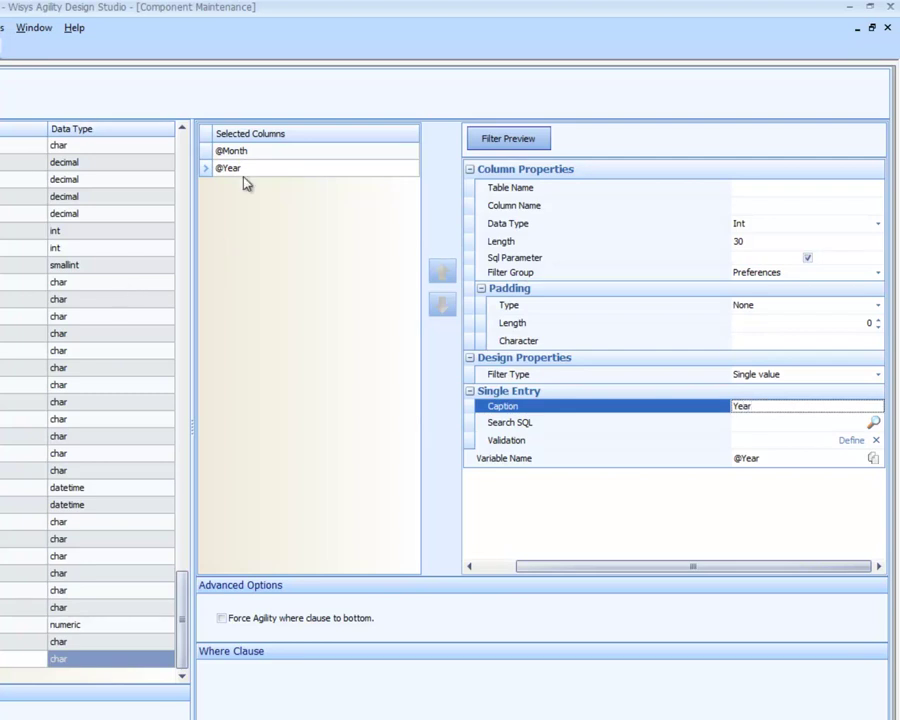
{"action": "left_click", "coordinate": [272, 152]}
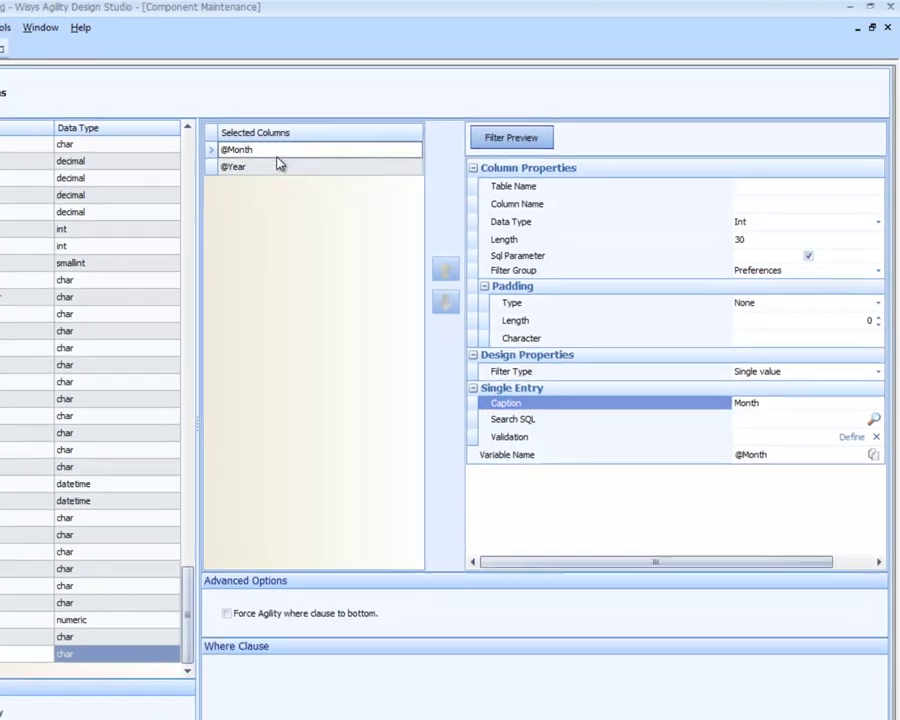
{"action": "left_click", "coordinate": [276, 168]}
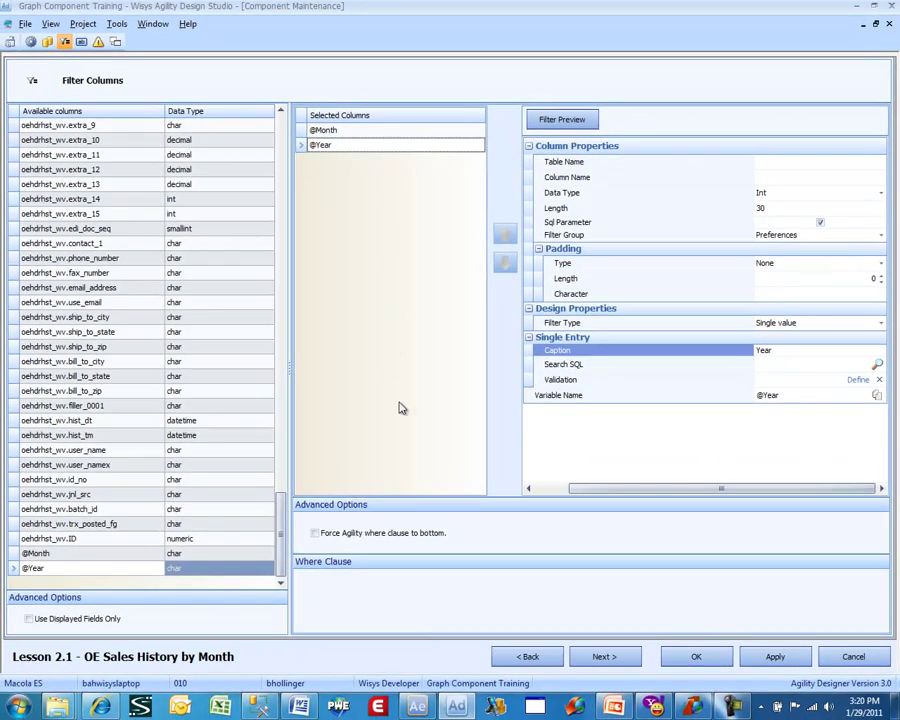
Step: Finish the grid component and open a preview of Lesson 2.1 - OE Sales History by Month
{"action": "left_click", "coordinate": [596, 655]}
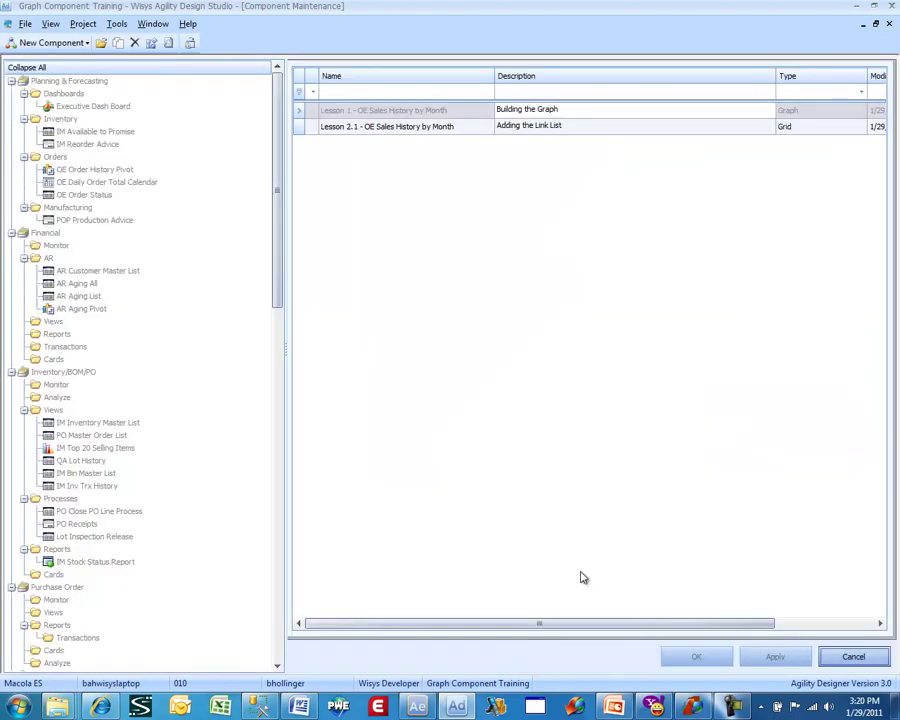
{"action": "left_click", "coordinate": [348, 128]}
{"action": "right_click", "coordinate": [344, 112]}
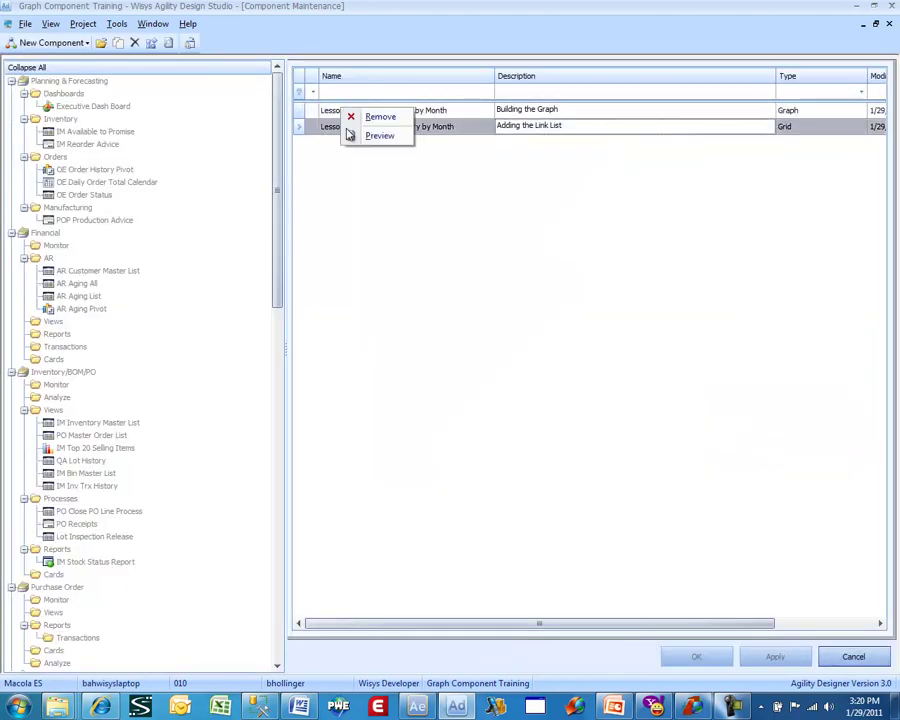
{"action": "left_click", "coordinate": [362, 136]}
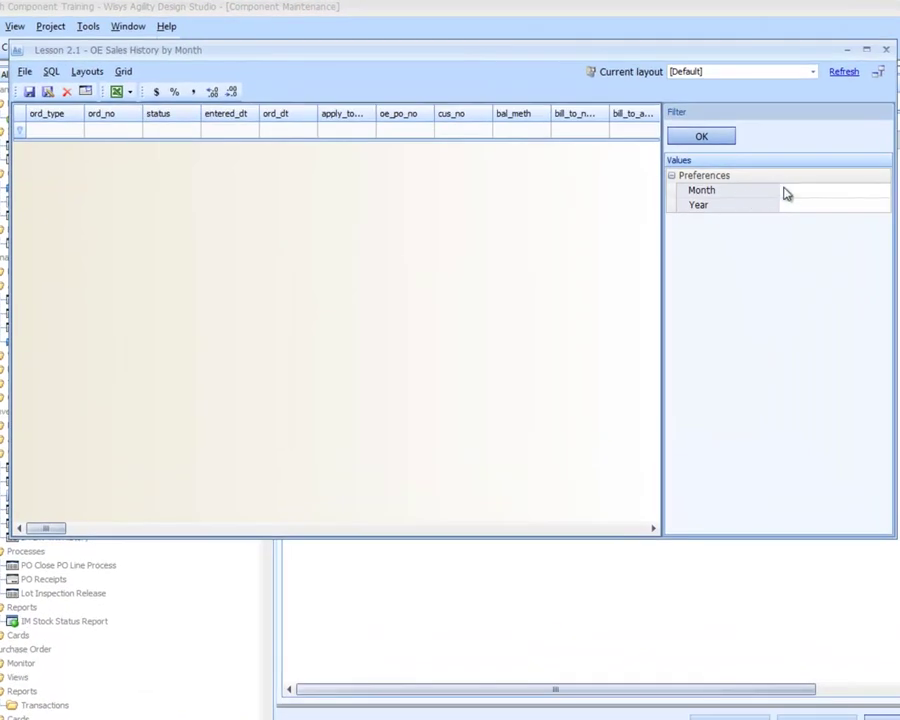
Step: Load the preview with Month 8 and Year 2010, and auto-format the grid's column captions and widths
{"action": "left_click", "coordinate": [784, 193]}
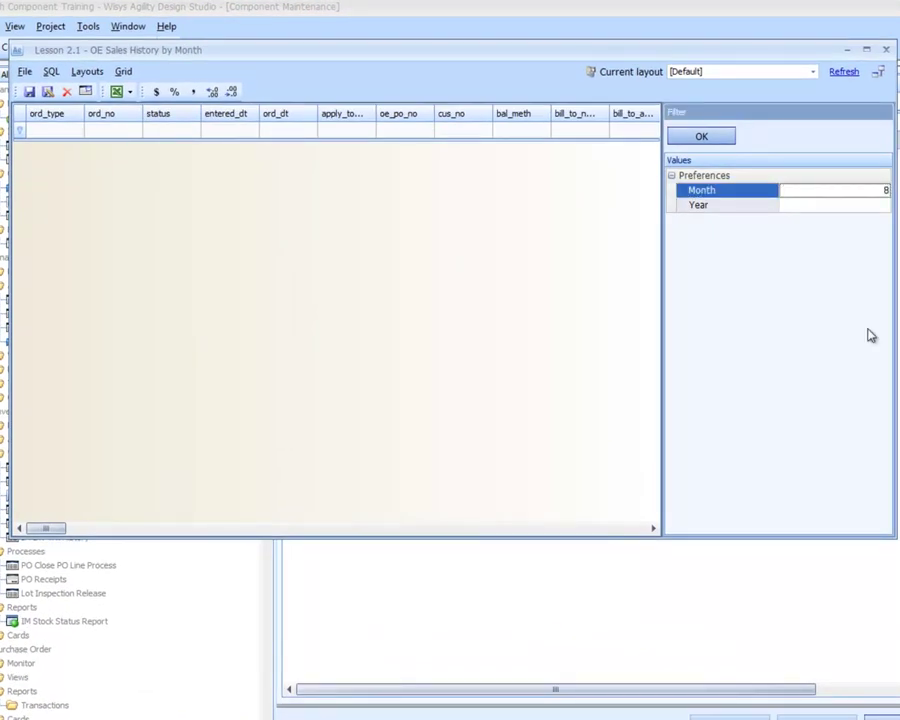
{"action": "key", "text": "Tab"}
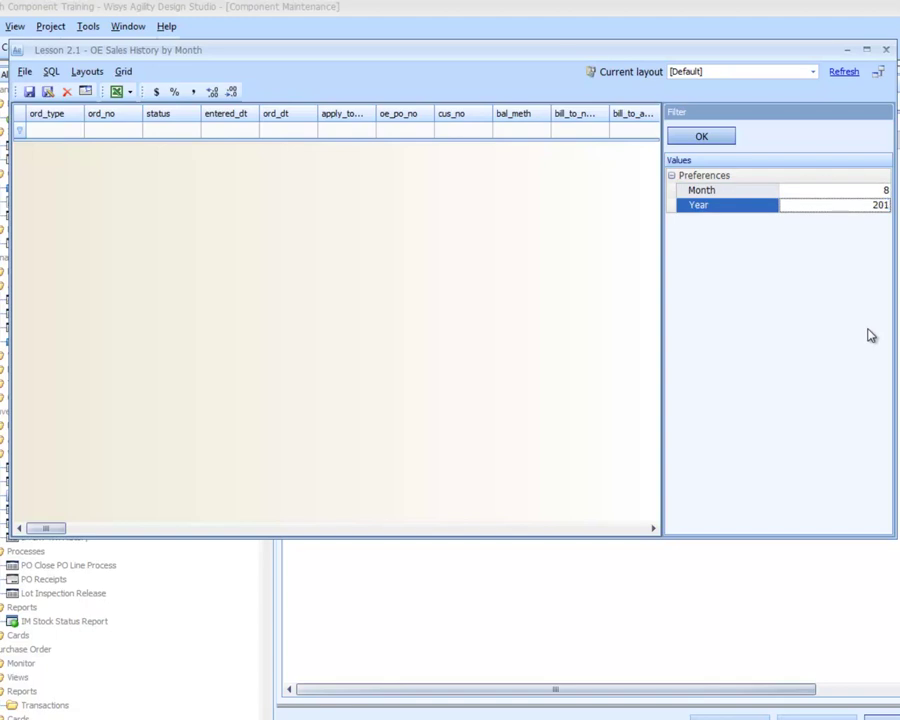
{"action": "left_click", "coordinate": [712, 136]}
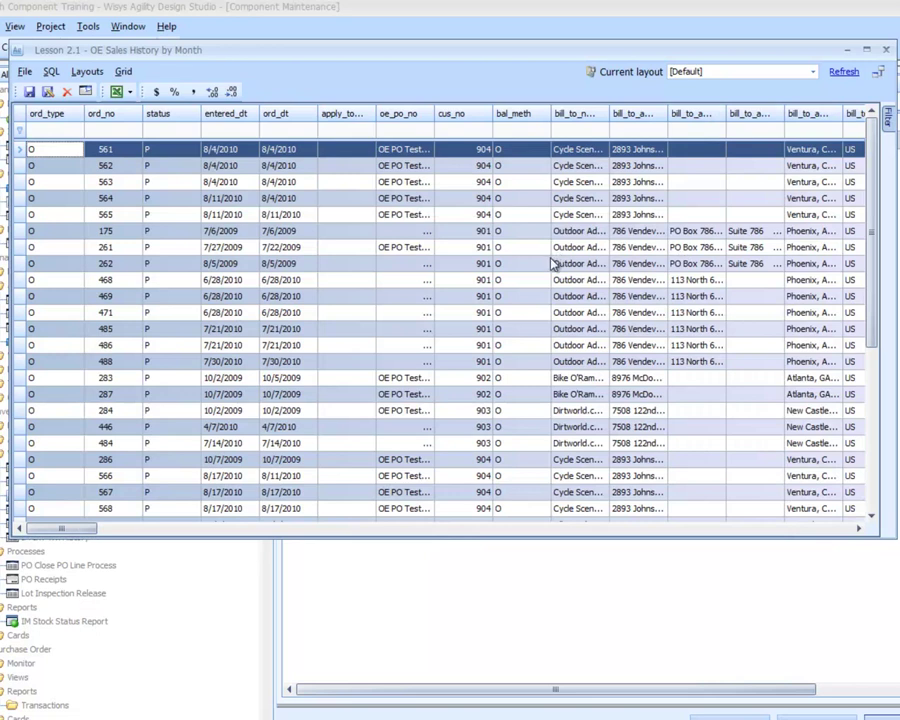
{"action": "left_click", "coordinate": [85, 93]}
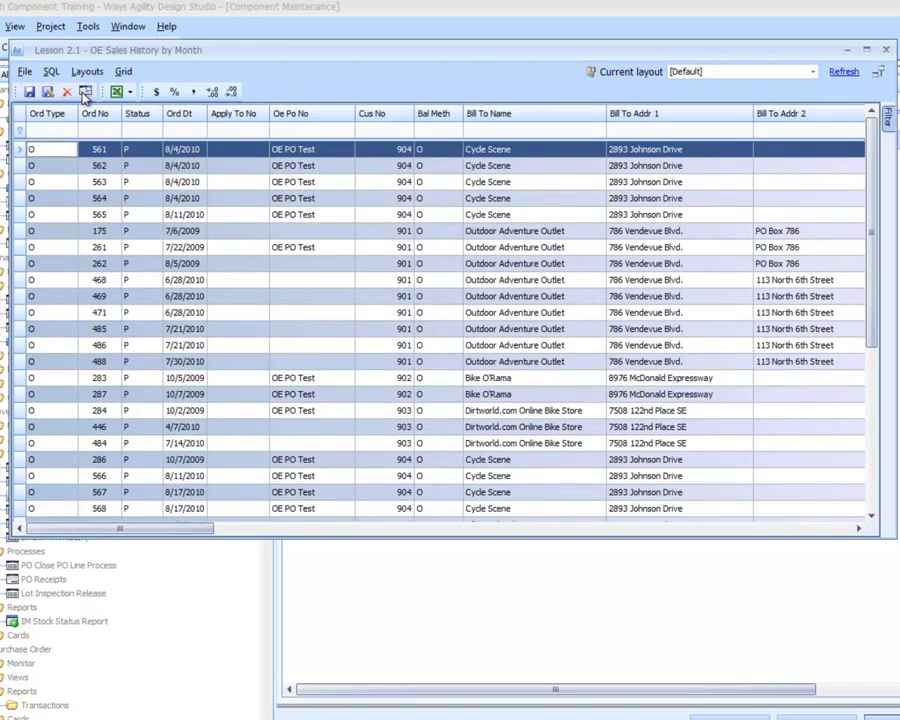
Step: Move the Inv Dt column directly after Ord Dt and the Inv No column directly before Ord No
{"action": "left_click_drag", "start_coordinate": [168, 535], "coordinate": [603, 532]}
{"action": "mouse_move", "coordinate": [700, 120]}
{"action": "left_mouse_down"}
{"action": "mouse_move", "coordinate": [18, 116]}
{"action": "mouse_move", "coordinate": [182, 124]}
{"action": "left_mouse_up"}
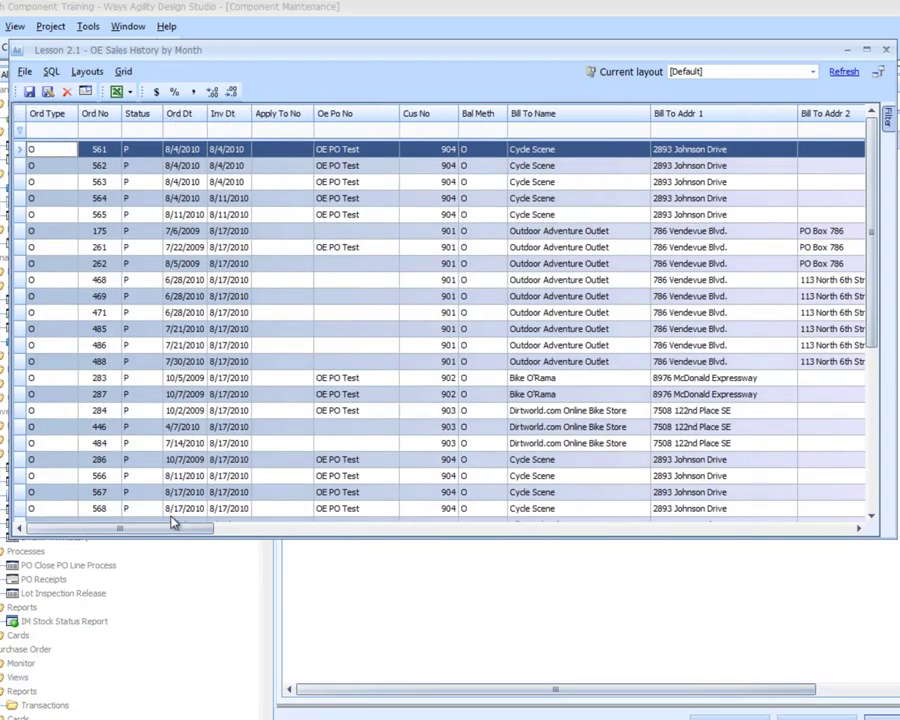
{"action": "left_click_drag", "start_coordinate": [183, 530], "coordinate": [623, 547]}
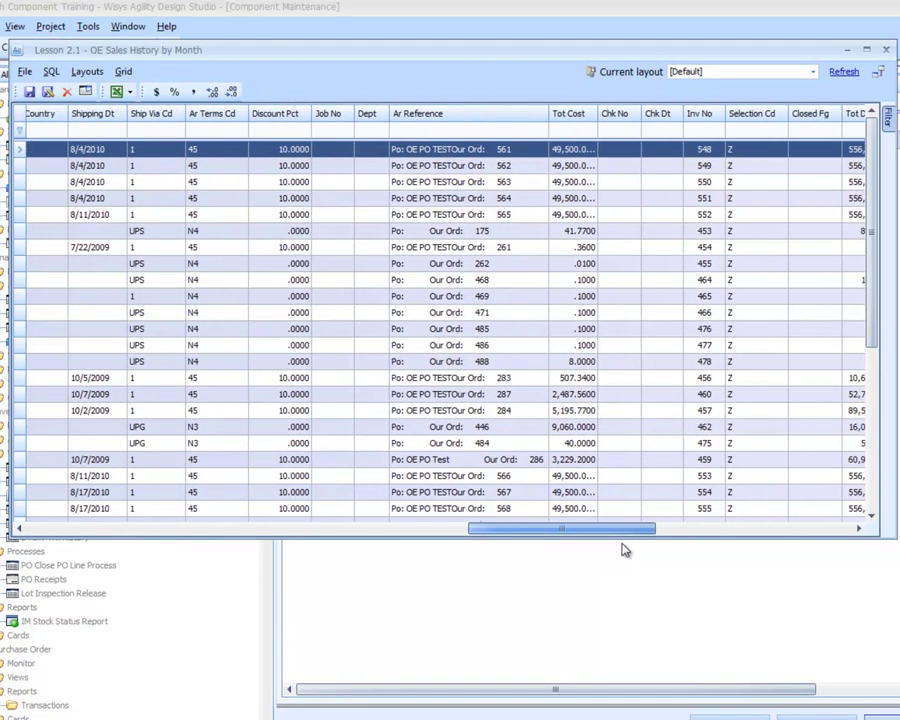
{"action": "left_click_drag", "start_coordinate": [703, 118], "coordinate": [88, 122]}
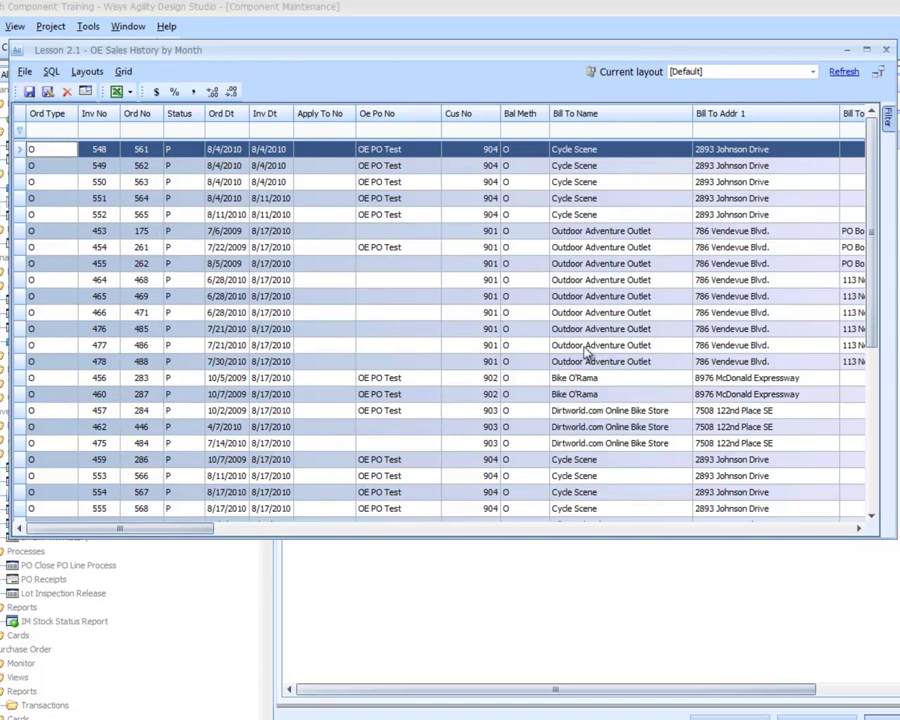
Step: Close the preview of the Lesson 2.1 - OE Sales History by Month grid
{"action": "left_click", "coordinate": [123, 72]}
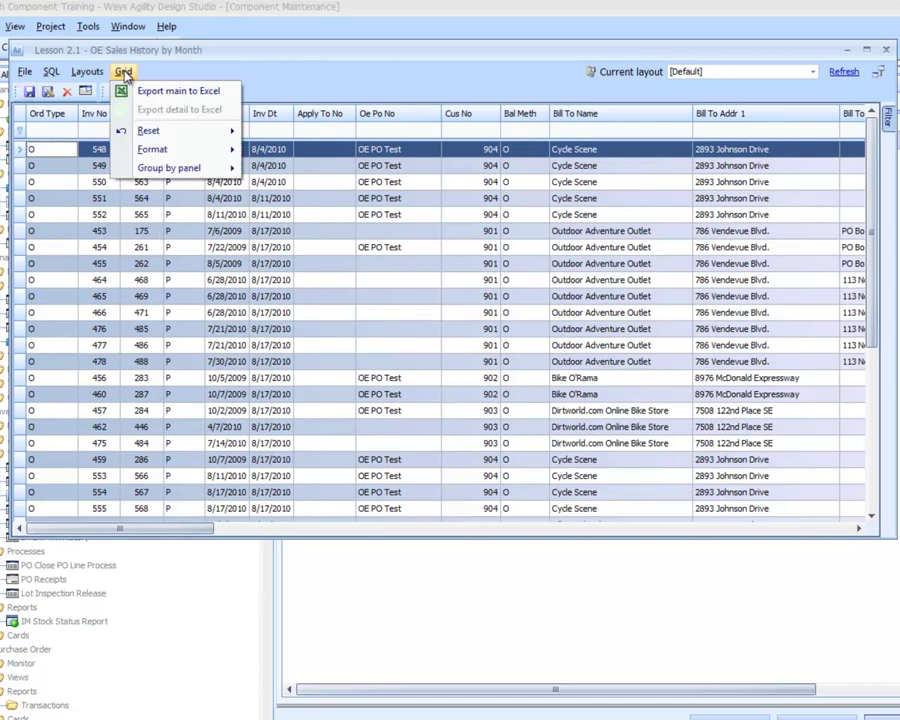
{"action": "left_click", "coordinate": [169, 66]}
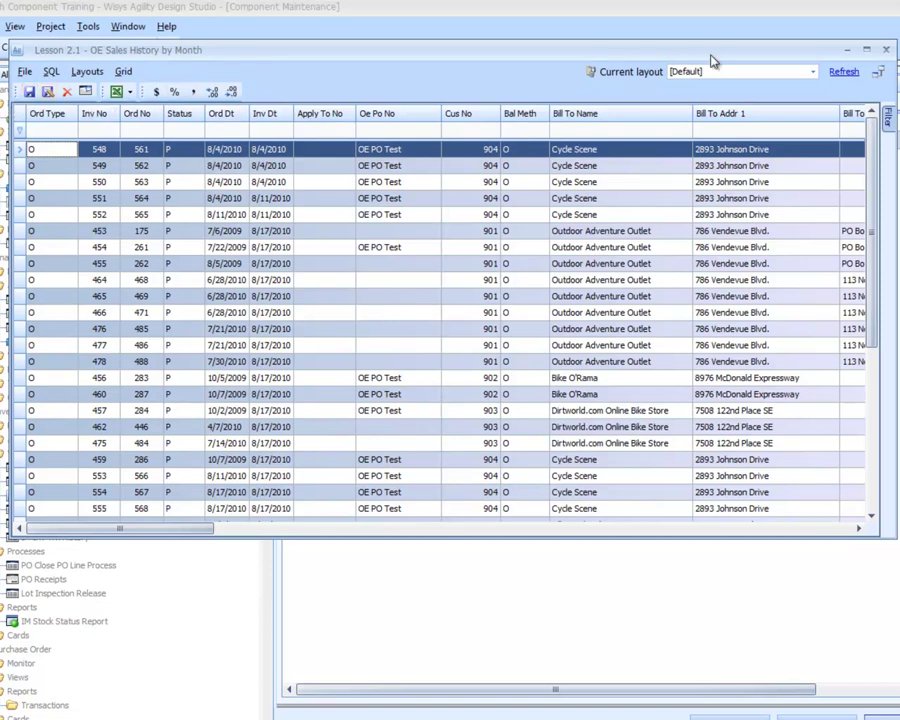
{"action": "left_click", "coordinate": [878, 53]}
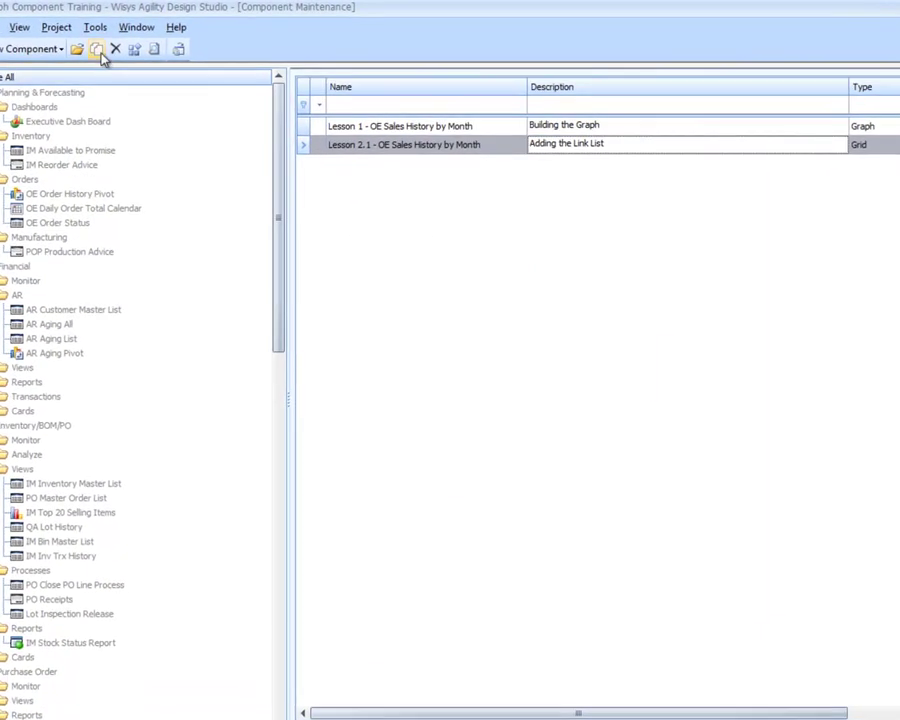
Step: Start a component copy and choose the graph Lesson 1 - OE Sales History by Month as its source
{"action": "left_click", "coordinate": [97, 50]}
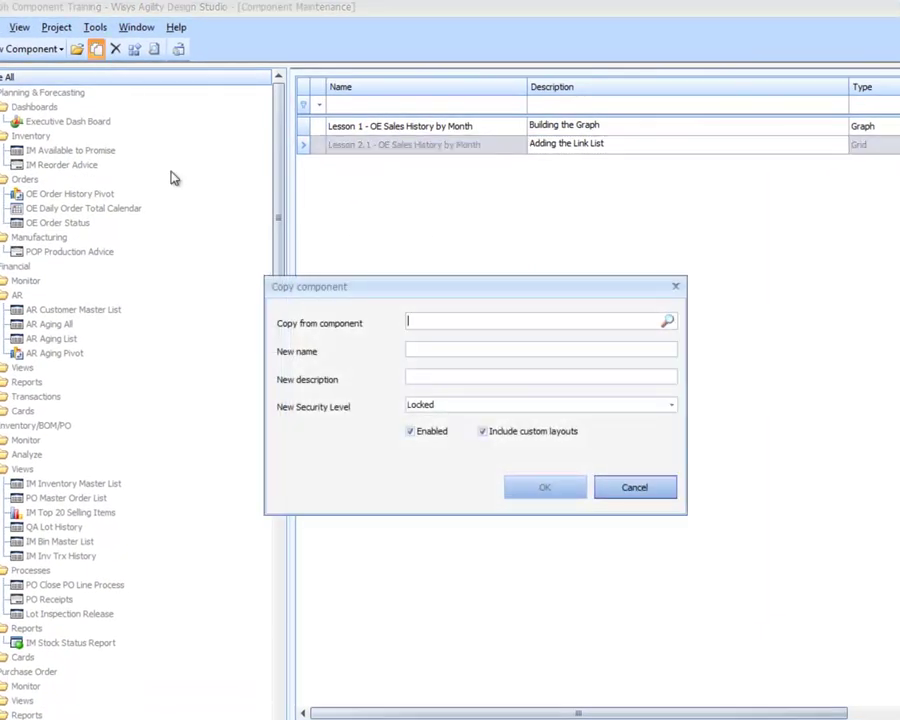
{"action": "left_click", "coordinate": [668, 323]}
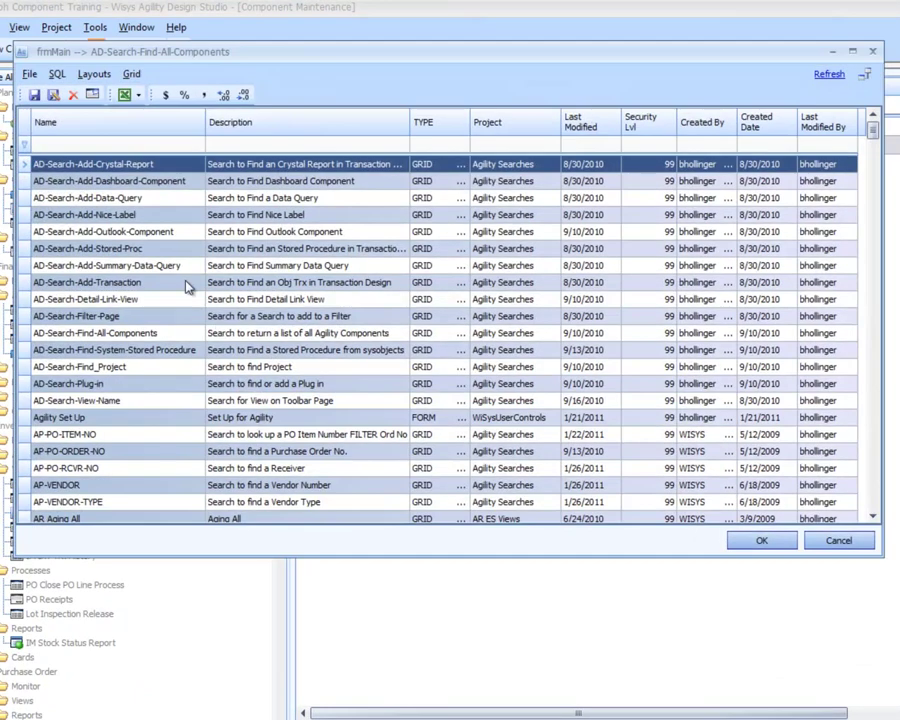
{"action": "left_click", "coordinate": [135, 143]}
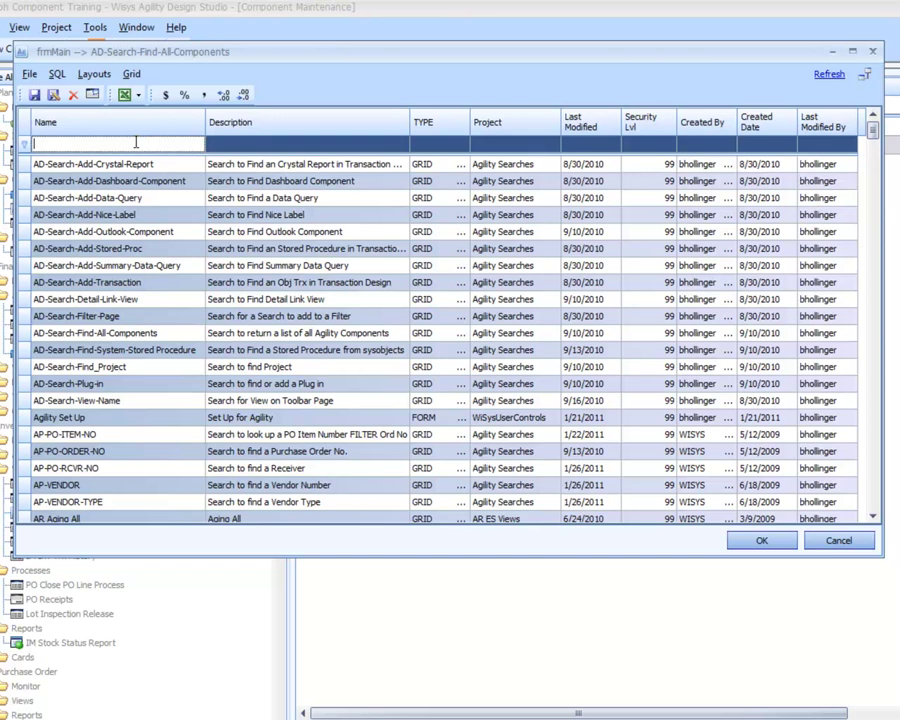
{"action": "type", "text": "less"}
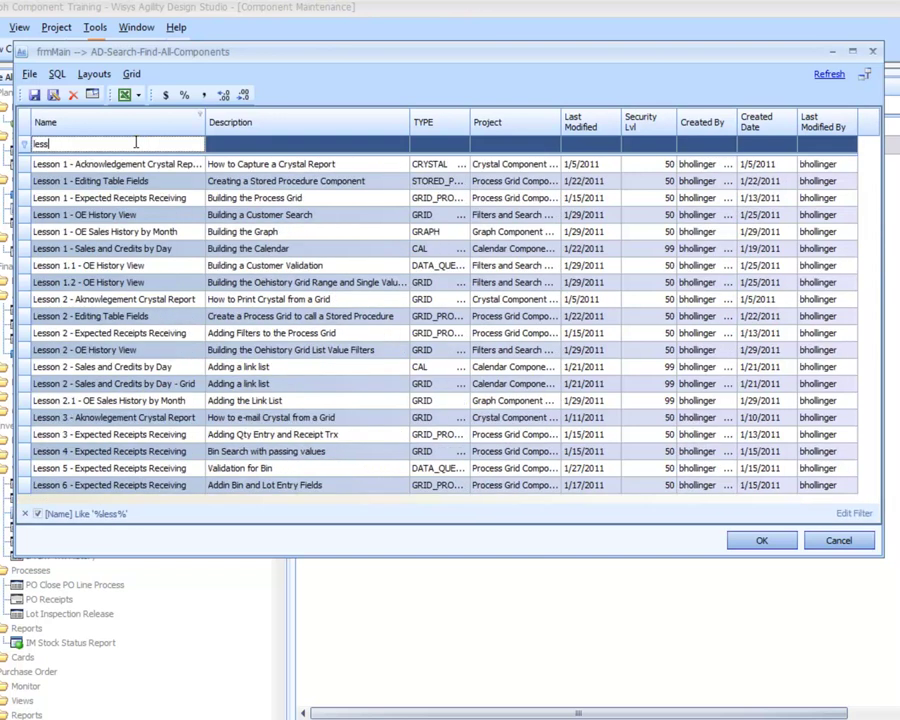
{"action": "type", "text": "on 1 -oe"}
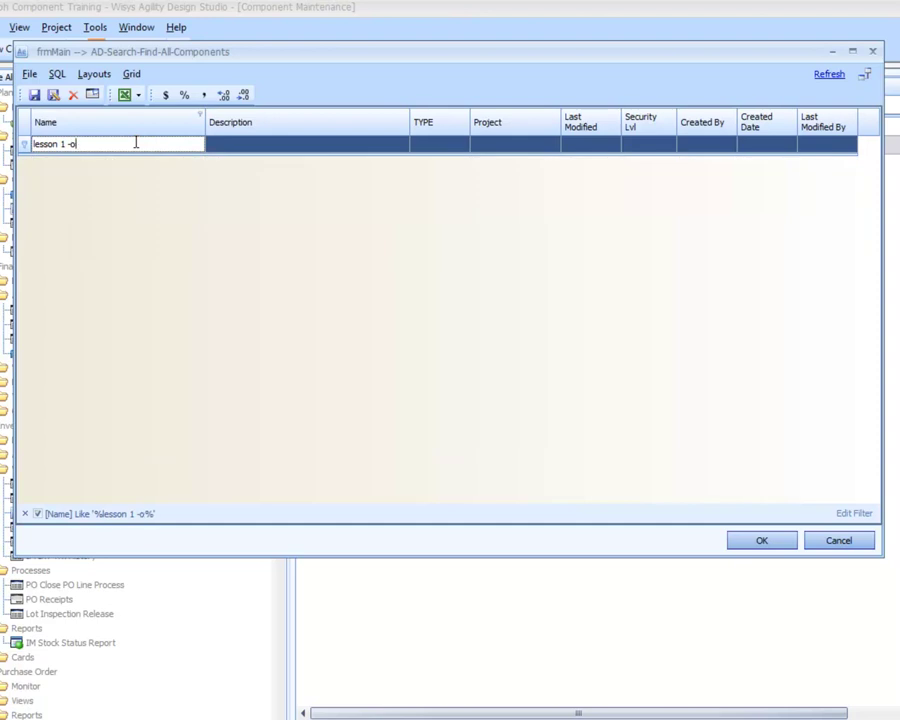
{"action": "key", "text": "BackSpace"}
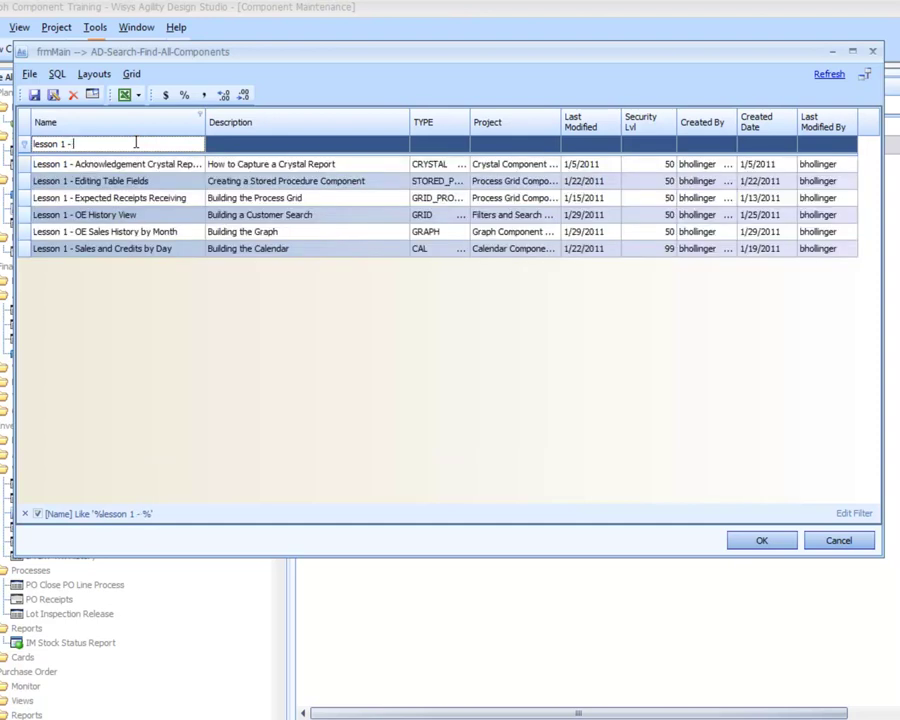
{"action": "left_click", "coordinate": [176, 233]}
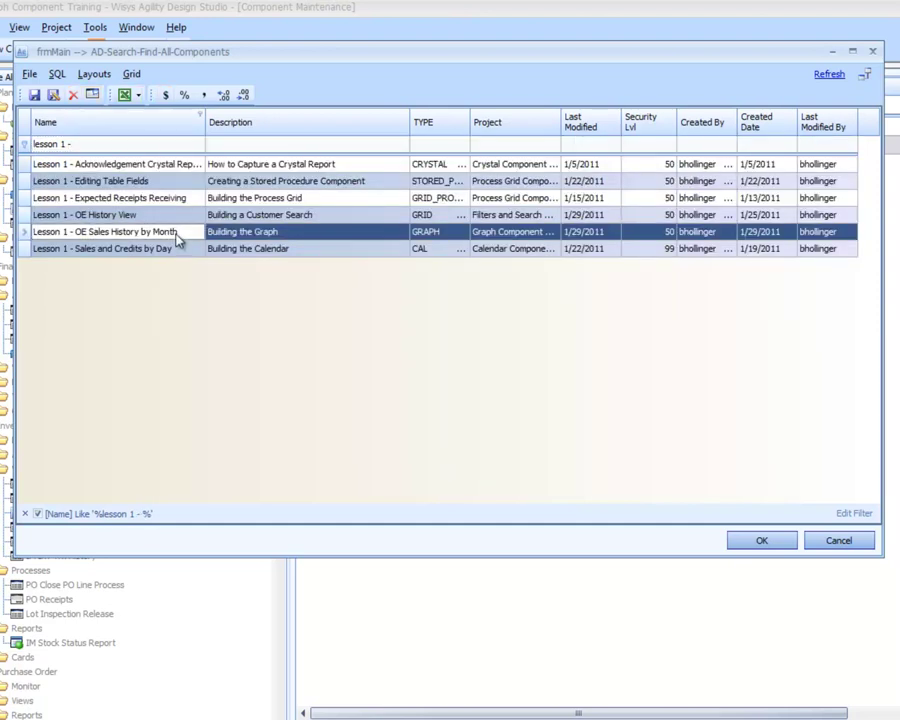
{"action": "double_click", "coordinate": [183, 238]}
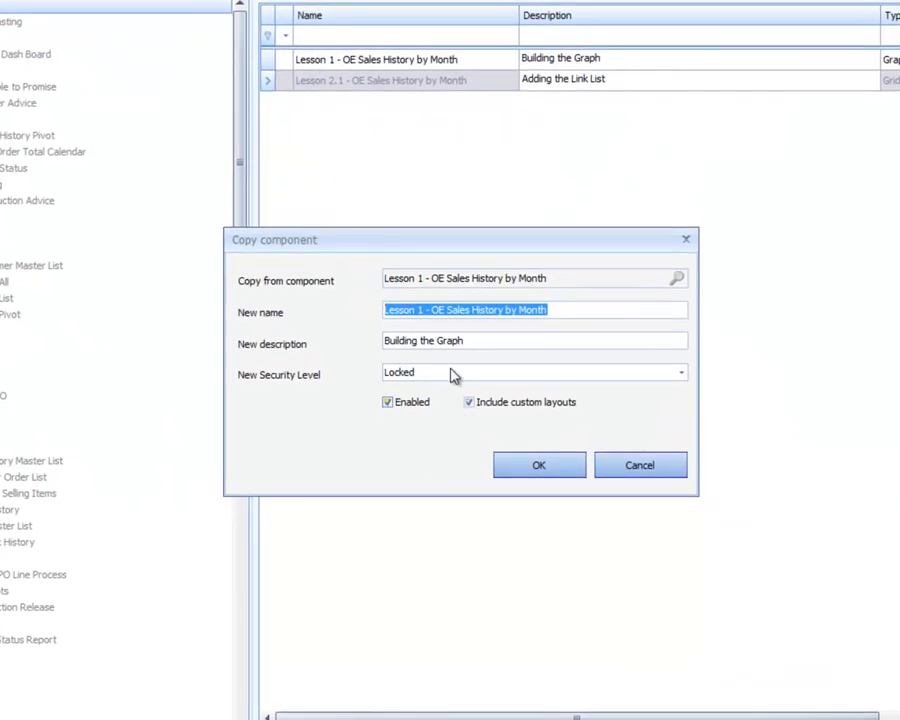
Step: Name the copy "Lesson 2.2 - OE Sales History by Month", describe it as "Adding the Link List", and create it
{"action": "left_click", "coordinate": [418, 310]}
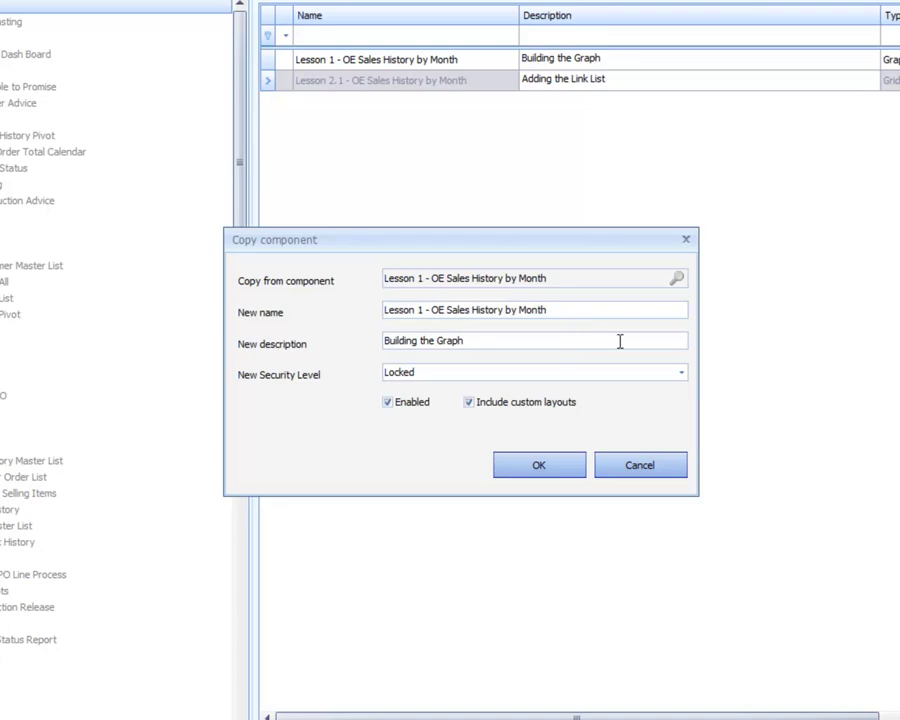
{"action": "type", "text": "2.2"}
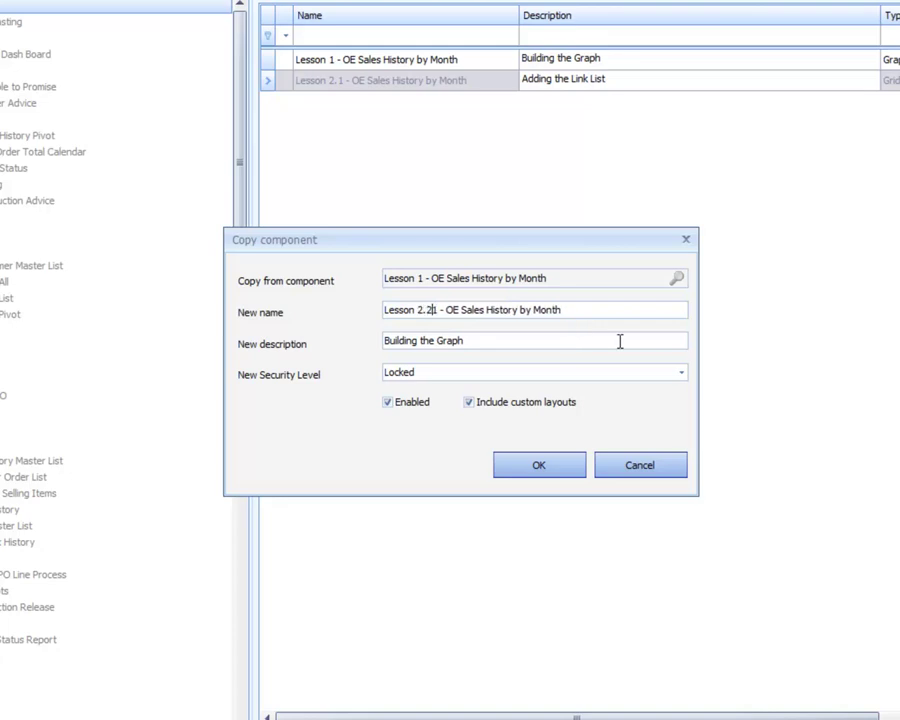
{"action": "key", "text": "Delete"}
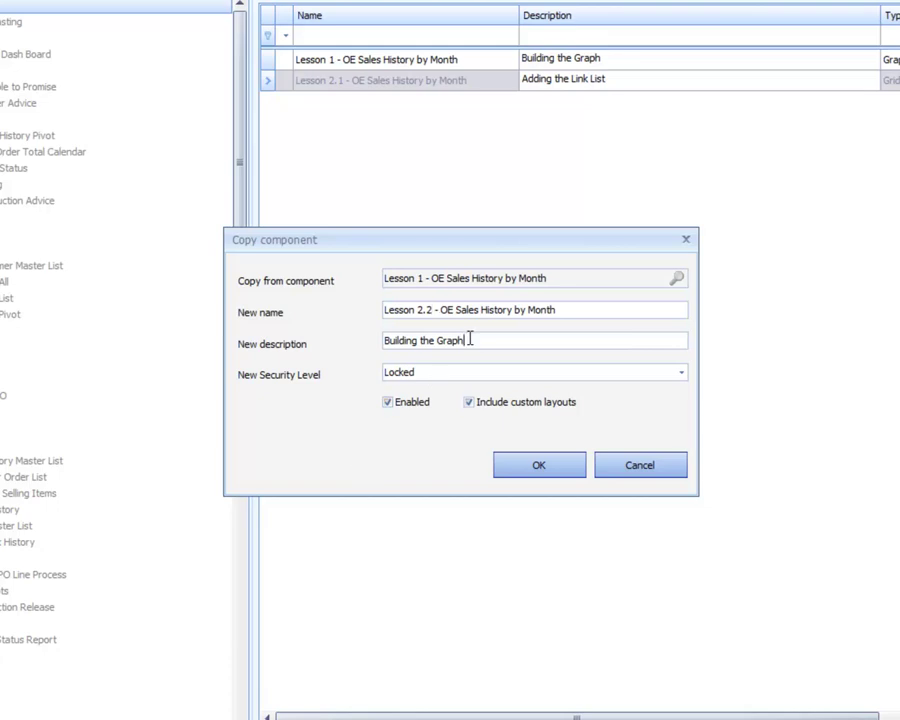
{"action": "left_click_drag", "start_coordinate": [469, 339], "coordinate": [384, 340]}
{"action": "type", "text": "Adding the Link List"}
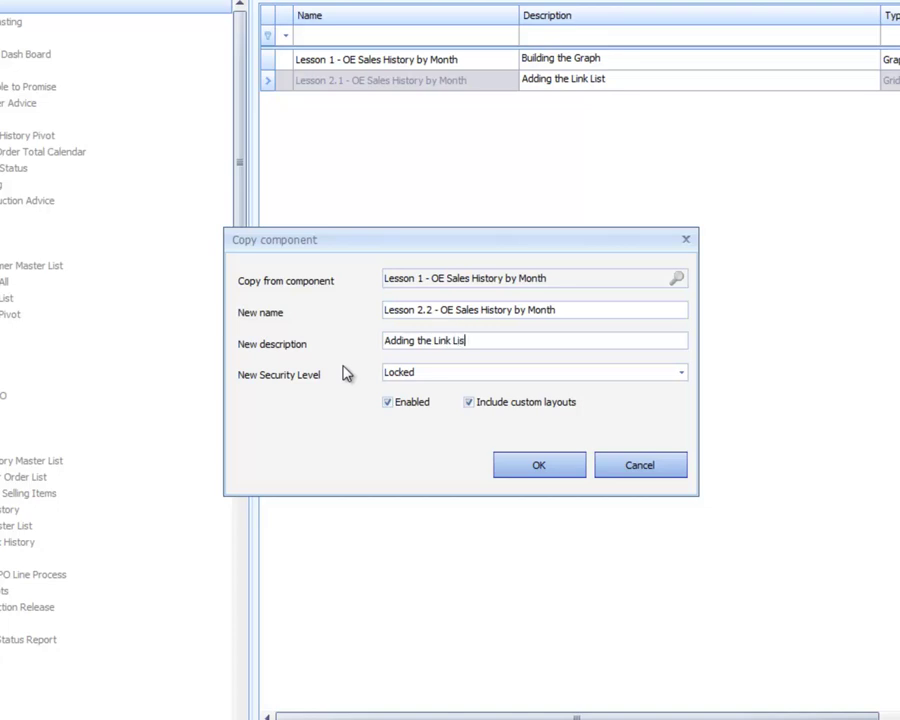
{"action": "left_click", "coordinate": [527, 465]}
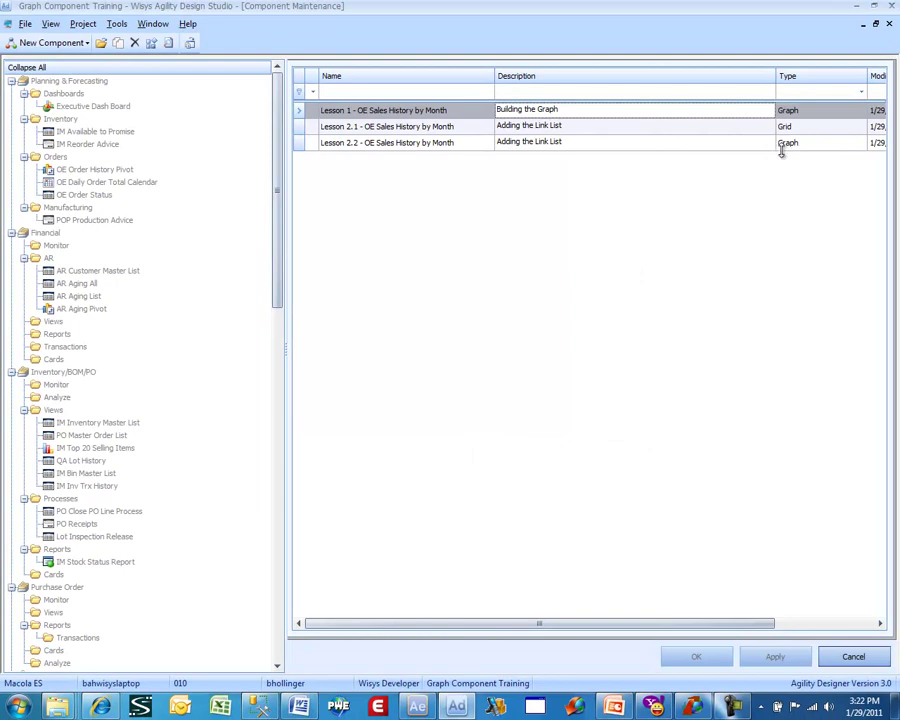
Step: Open the Lesson 2.2 - OE Sales History by Month graph for editing and advance to its Buttons page
{"action": "left_click", "coordinate": [438, 143]}
{"action": "double_click", "coordinate": [438, 148]}
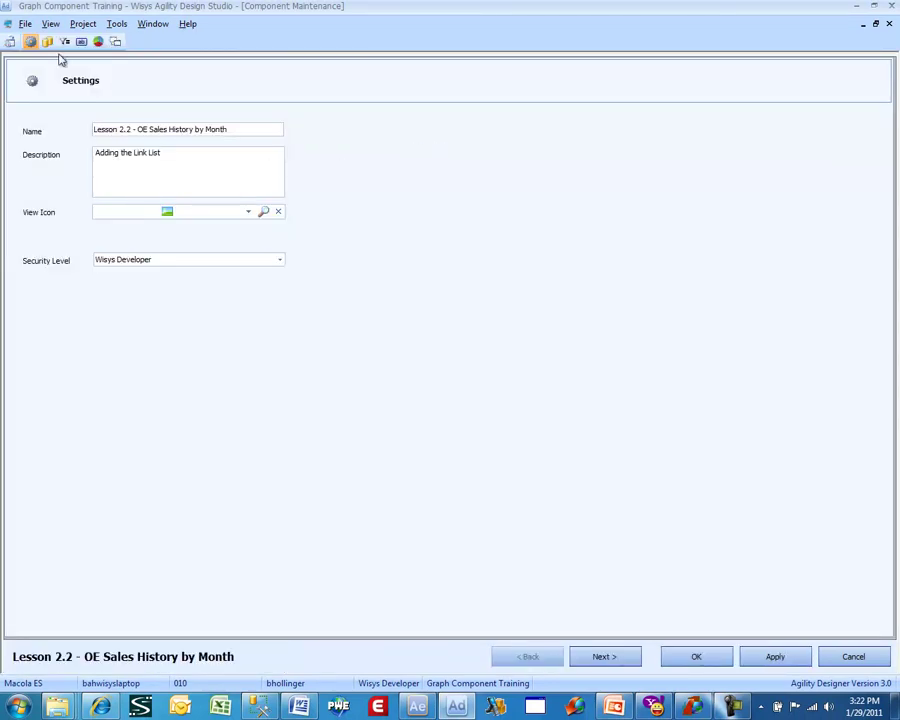
{"action": "left_click", "coordinate": [602, 656]}
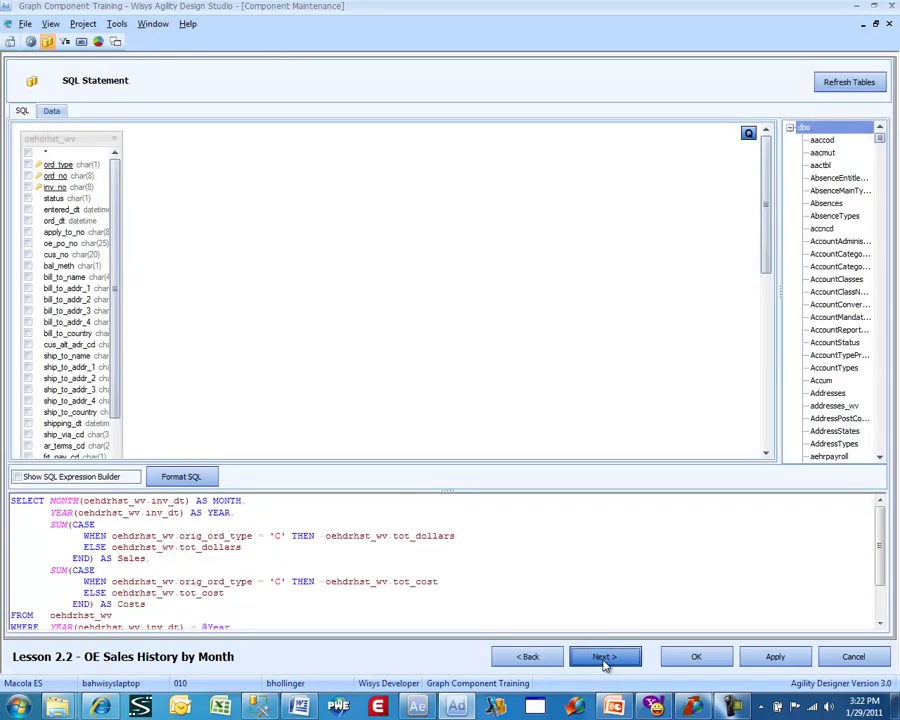
{"action": "left_click", "coordinate": [604, 660]}
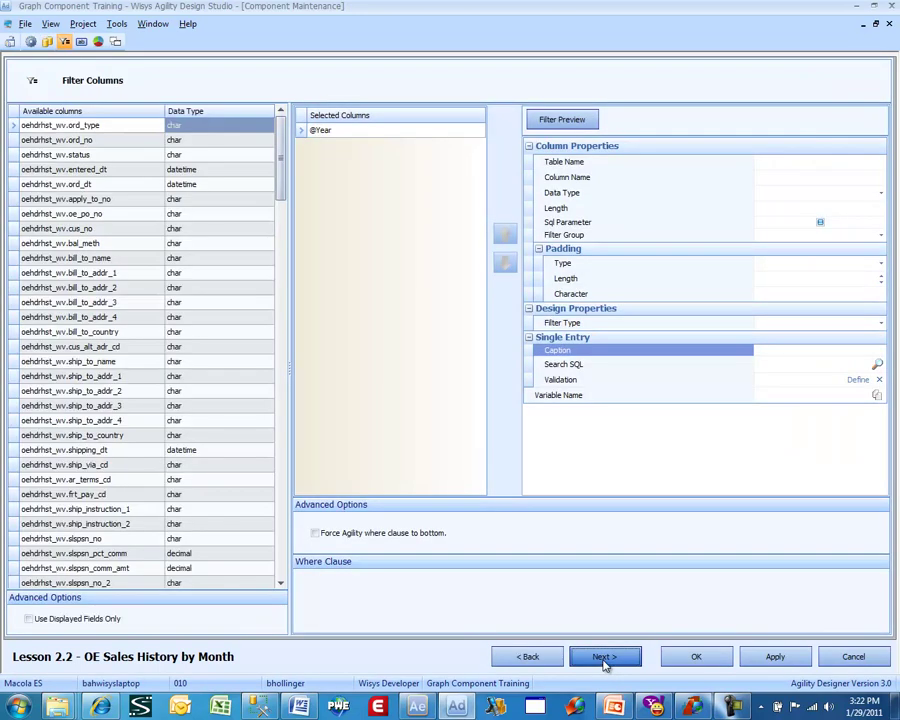
{"action": "left_click", "coordinate": [604, 660]}
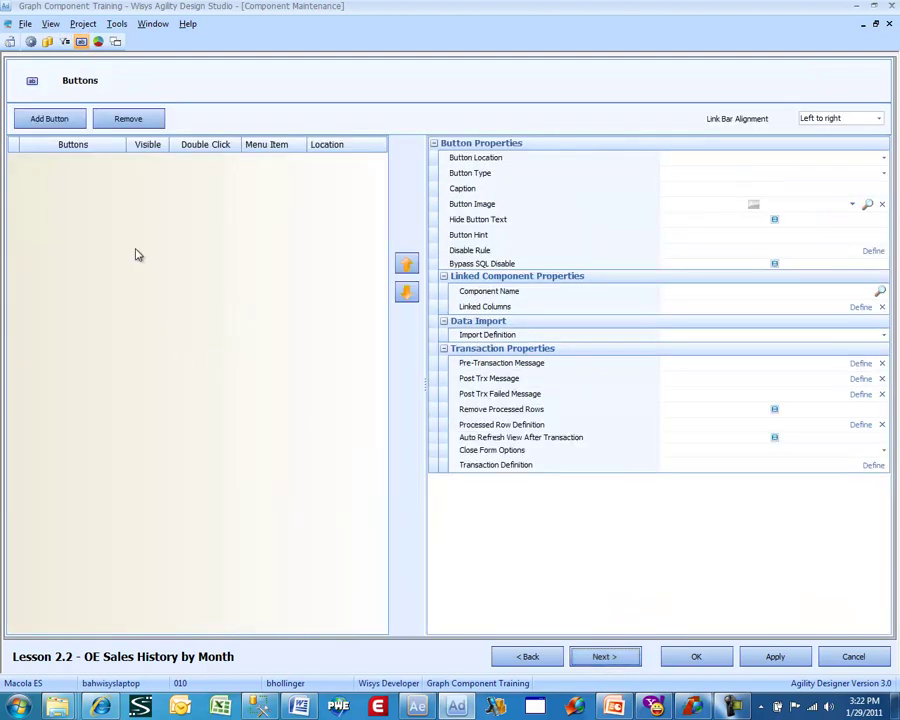
Step: Add a button to the graph component and caption it "Monthly Detail"
{"action": "left_click", "coordinate": [52, 119]}
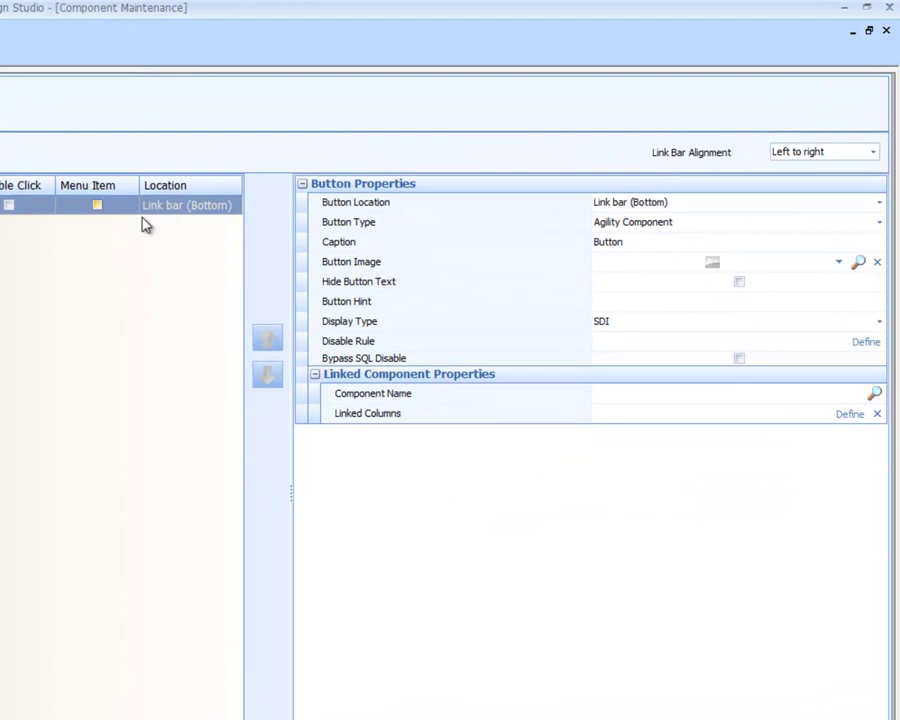
{"action": "left_click", "coordinate": [631, 242]}
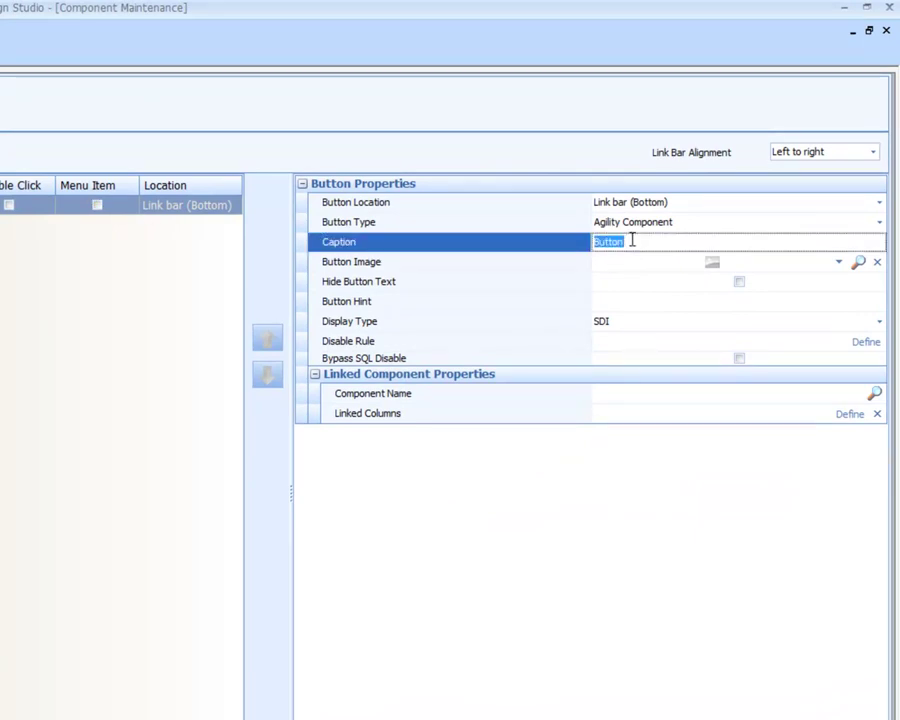
{"action": "type", "text": "Monthly Detail"}
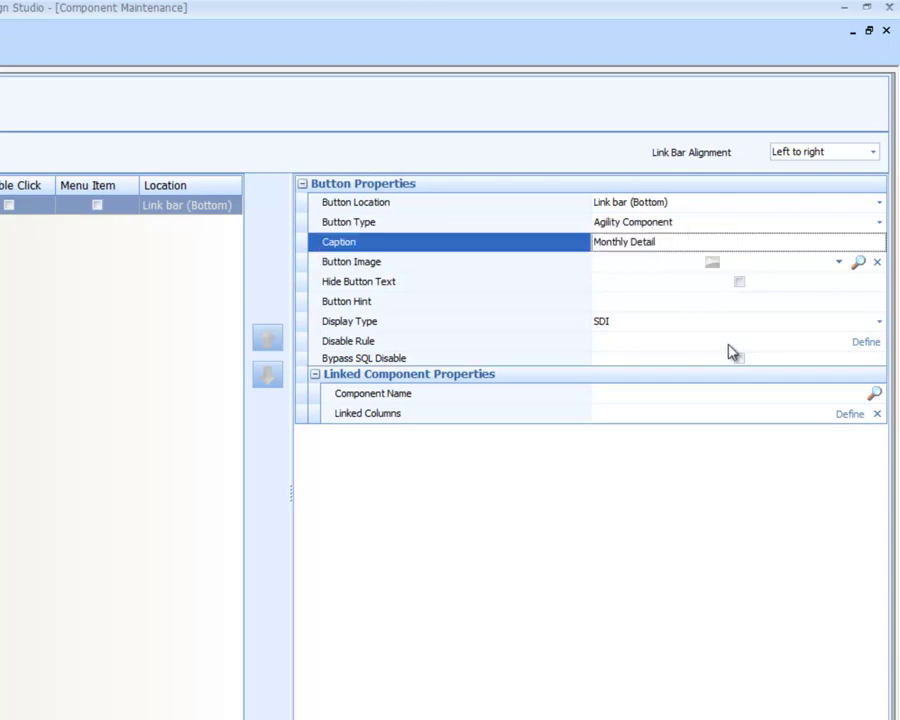
Step: Link the Monthly Detail button to the grid component Lesson 2.1 - OE Sales History by Month
{"action": "left_click", "coordinate": [873, 394]}
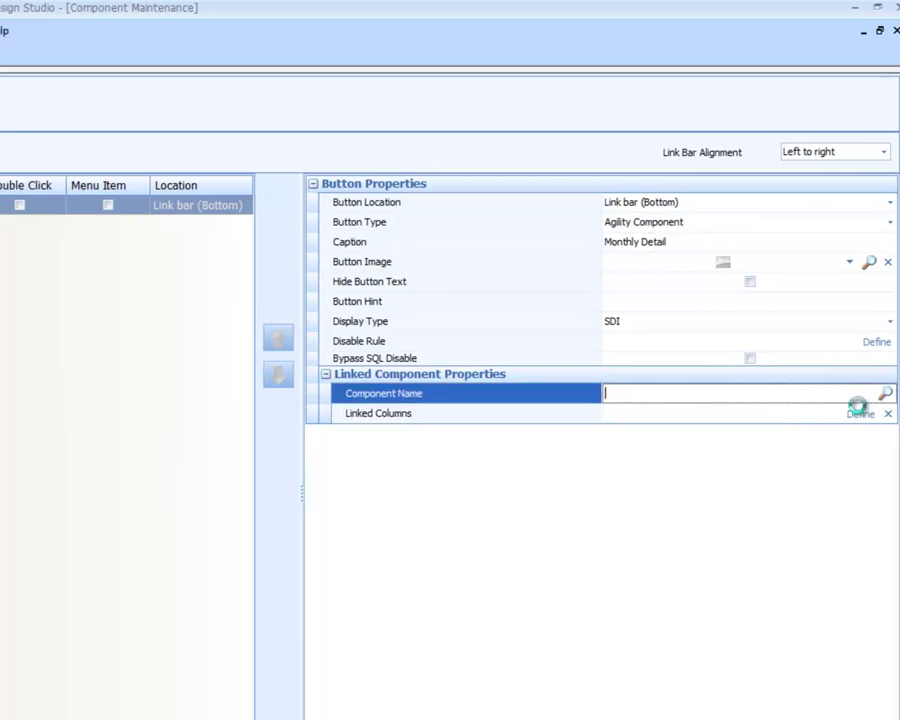
{"action": "left_click", "coordinate": [878, 395]}
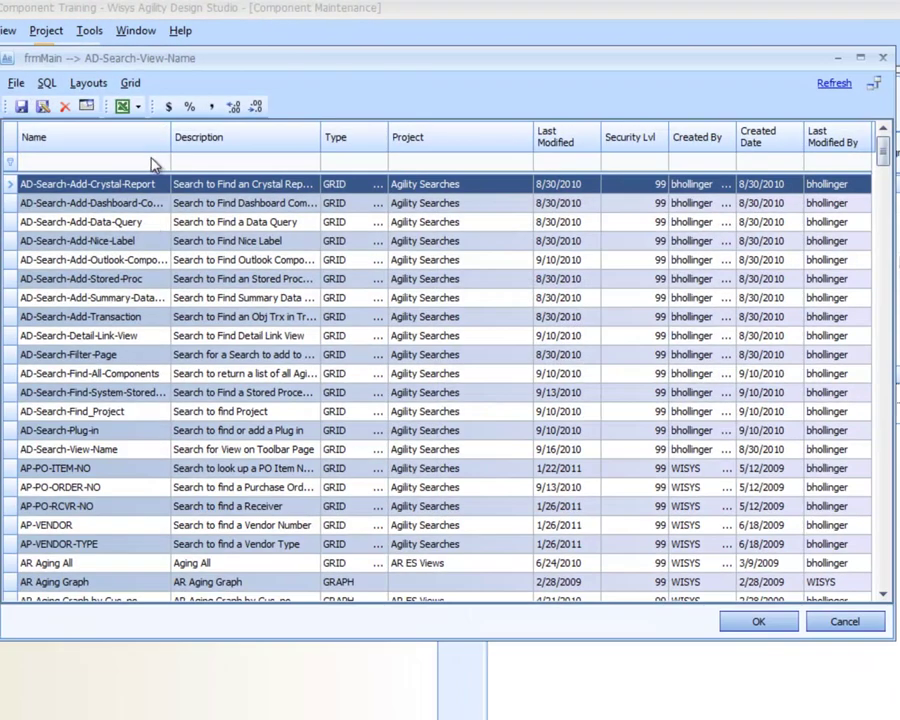
{"action": "left_click", "coordinate": [152, 162]}
{"action": "type", "text": "less"}
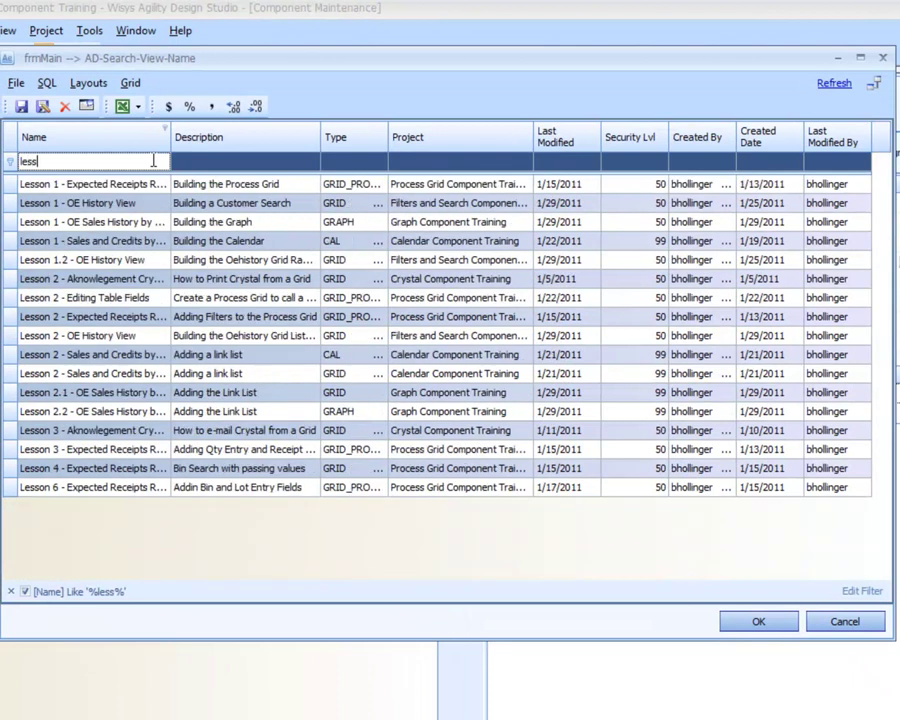
{"action": "type", "text": "on 2.1"}
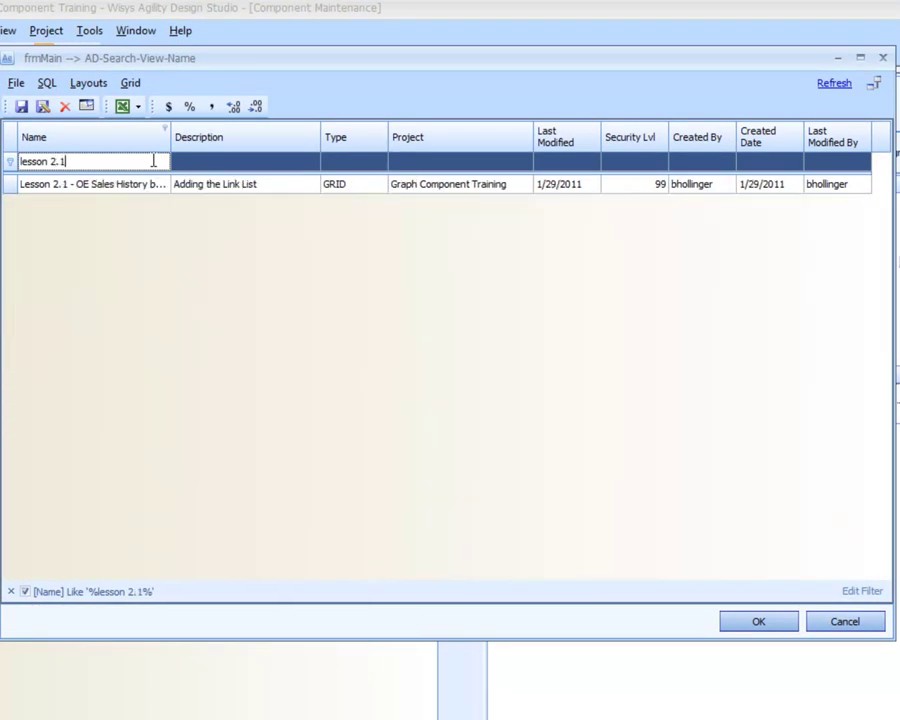
{"action": "key", "text": "Down"}
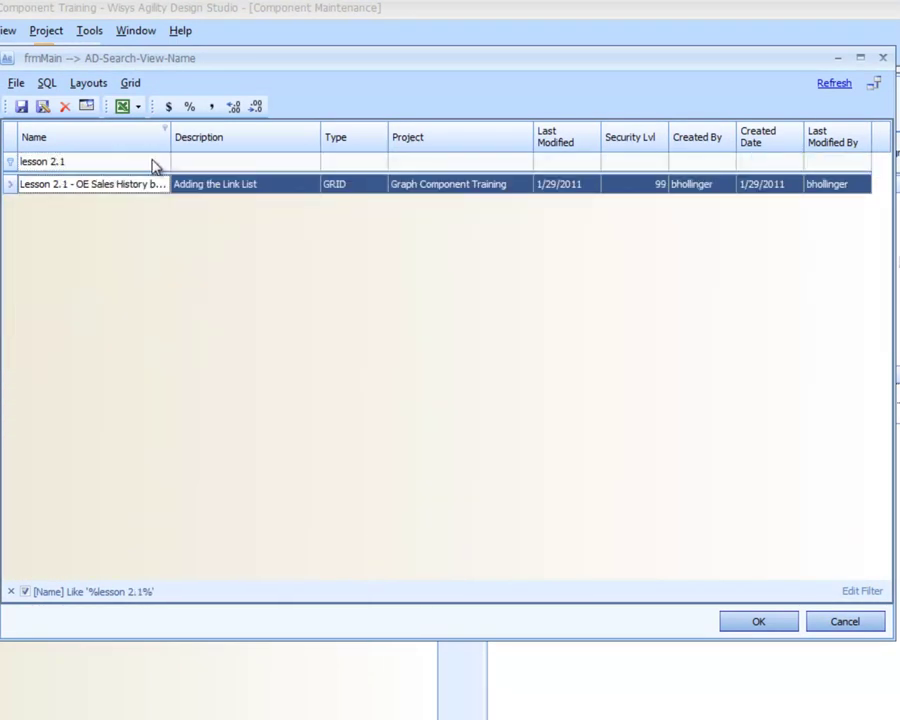
{"action": "key", "text": "Return"}
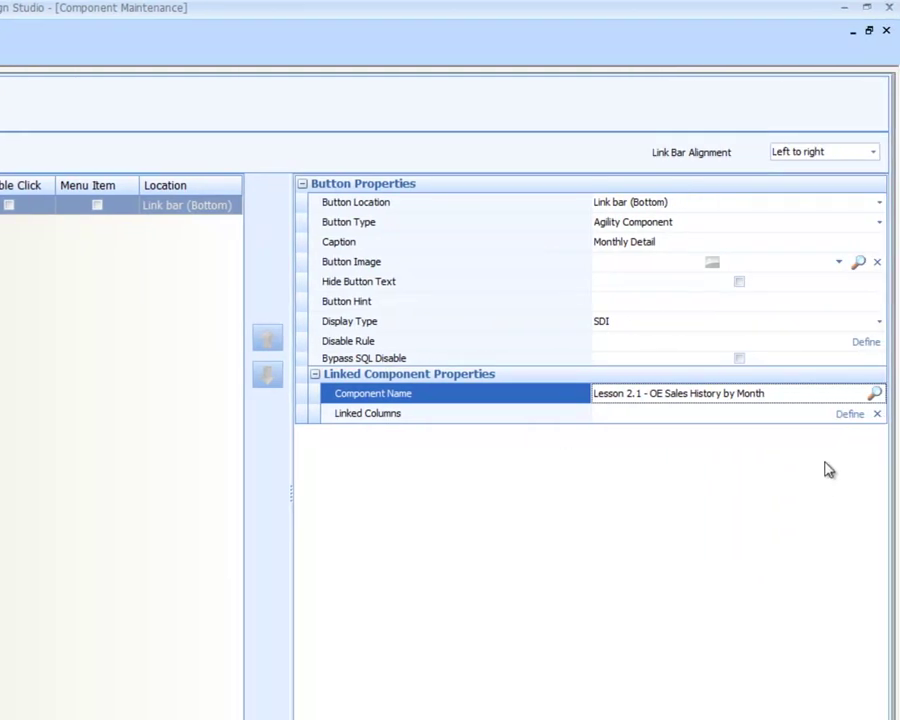
{"action": "left_click", "coordinate": [851, 414]}
{"action": "left_click", "coordinate": [370, 285]}
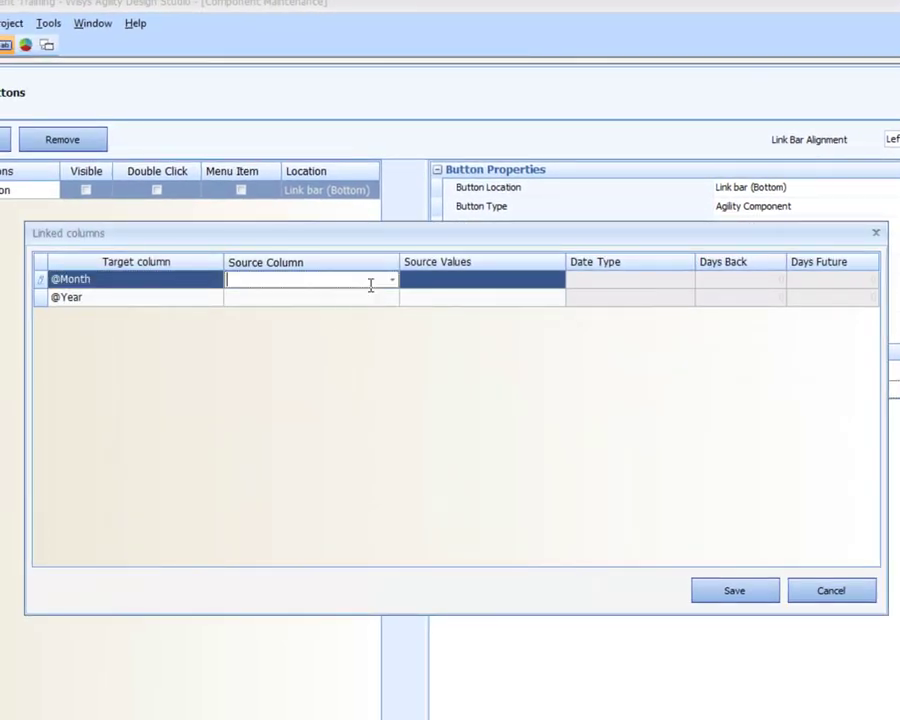
{"action": "left_click", "coordinate": [393, 284]}
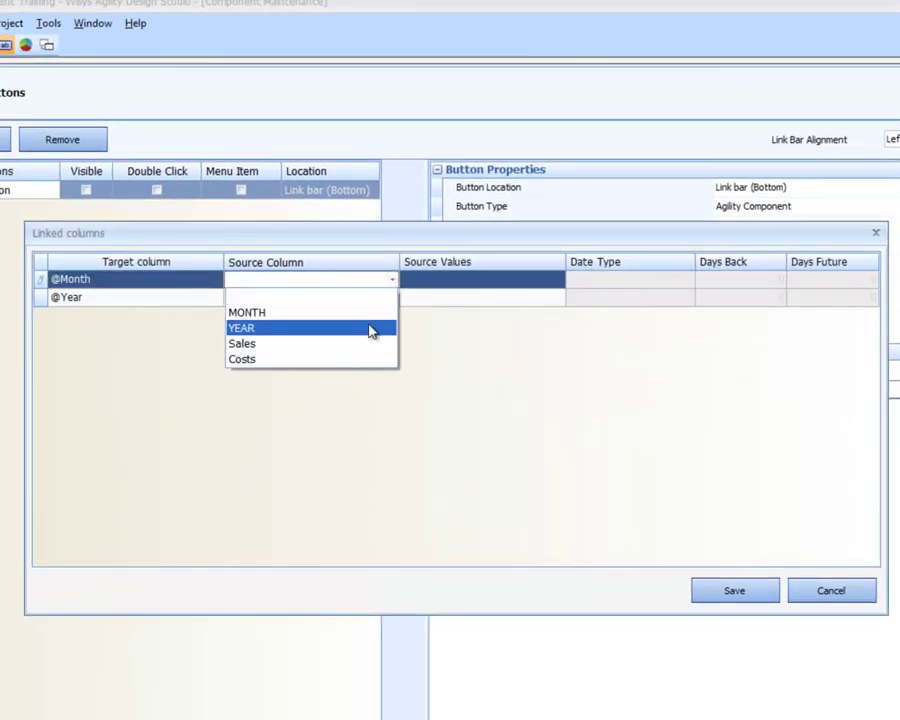
{"action": "left_click", "coordinate": [374, 314]}
{"action": "left_click", "coordinate": [375, 303]}
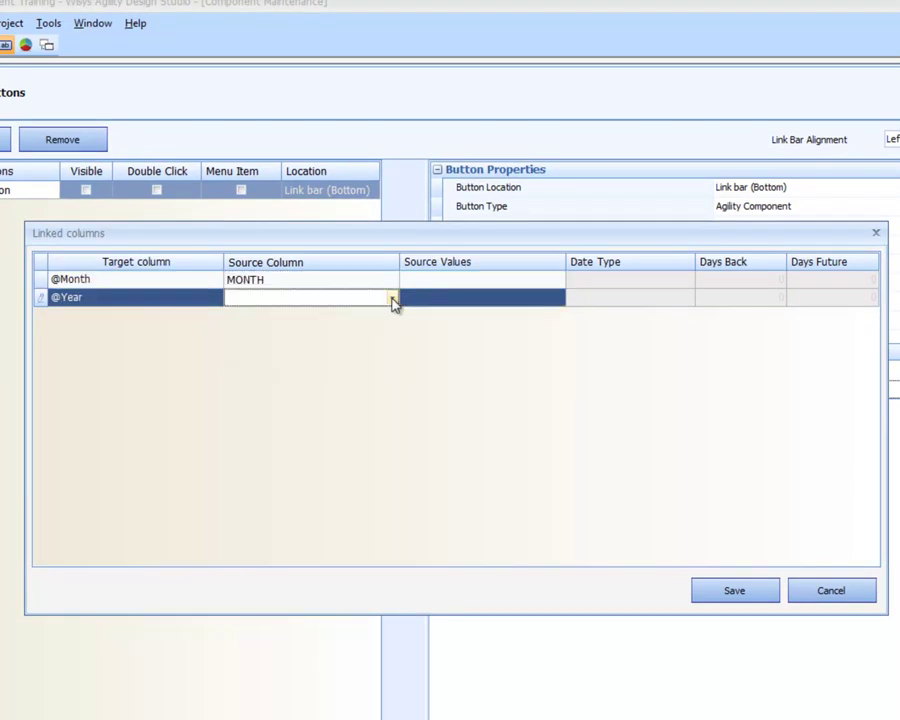
{"action": "left_click", "coordinate": [393, 300]}
{"action": "left_click", "coordinate": [354, 346]}
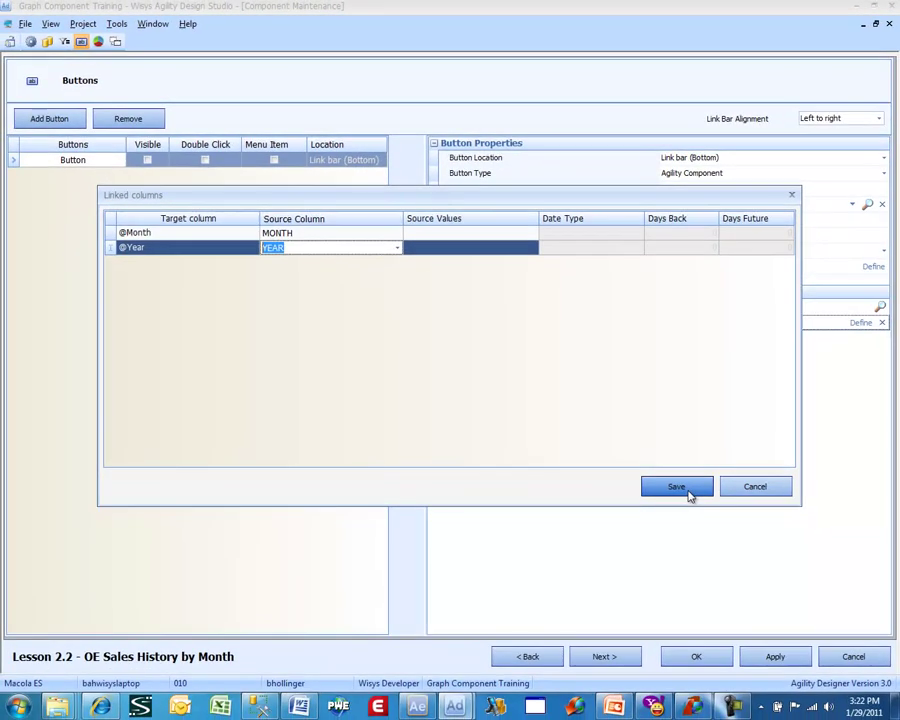
{"action": "left_click", "coordinate": [748, 591]}
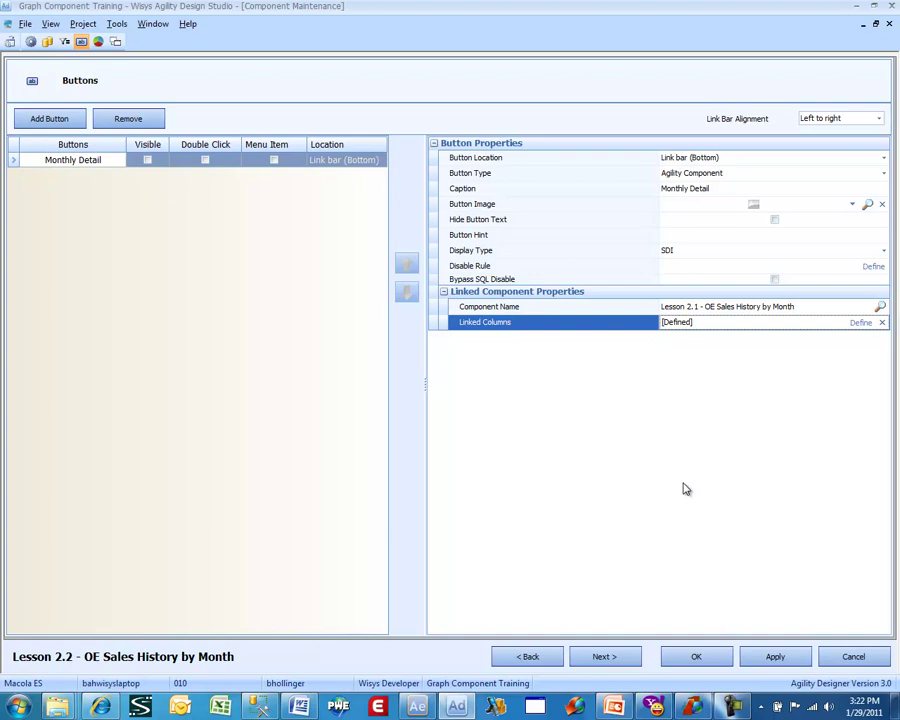
{"action": "left_click", "coordinate": [630, 660]}
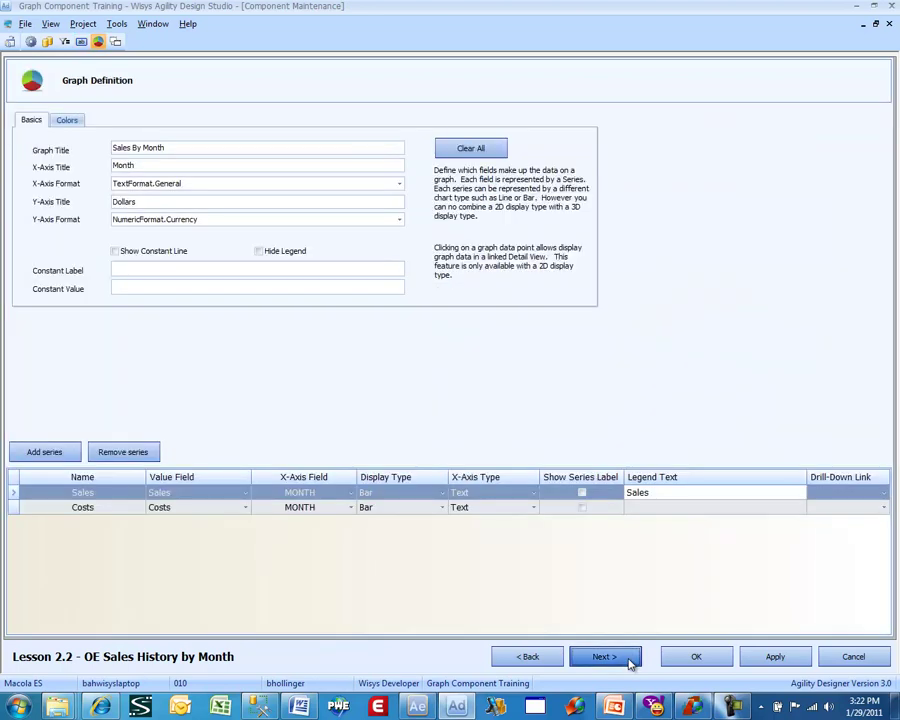
Step: Enter "Costs" as the legend text of the Costs series in the graph definition
{"action": "left_click", "coordinate": [630, 660]}
{"action": "left_click", "coordinate": [550, 657]}
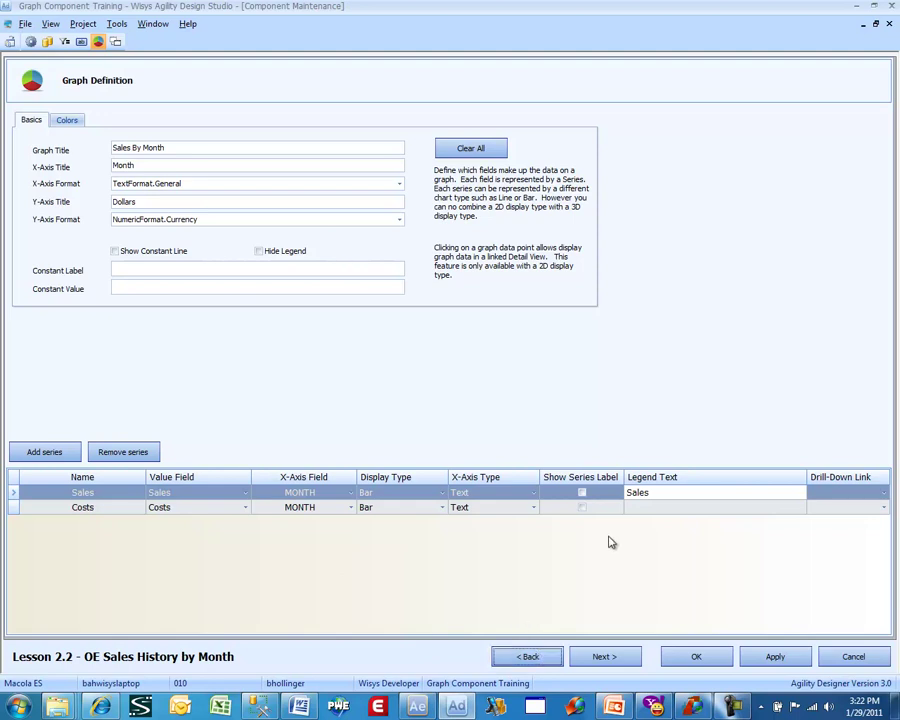
{"action": "left_click", "coordinate": [632, 509]}
{"action": "type", "text": "Costs"}
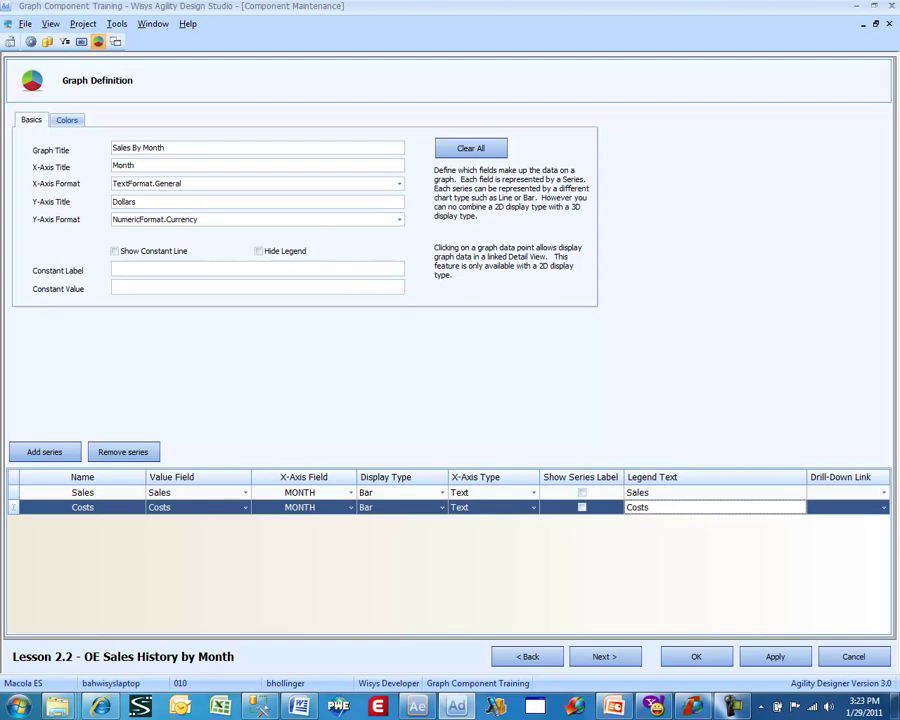
Step: Set the drill-down link of both the Sales and Costs series to Monthly Detail and continue to the Detail Link page
{"action": "left_click", "coordinate": [840, 492]}
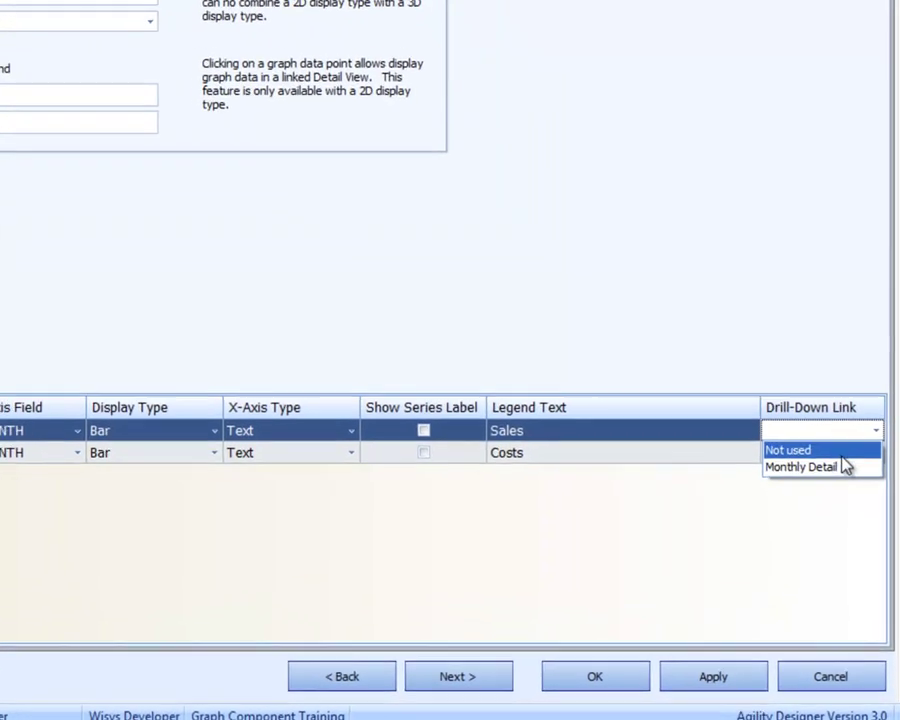
{"action": "left_click", "coordinate": [862, 516]}
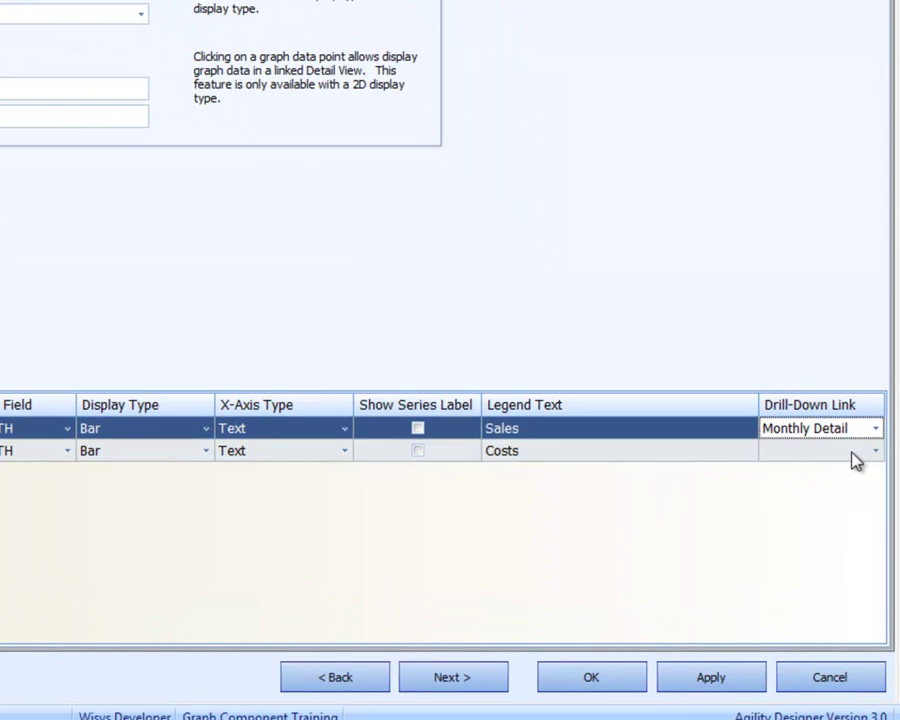
{"action": "left_click", "coordinate": [853, 452]}
{"action": "left_click", "coordinate": [844, 486]}
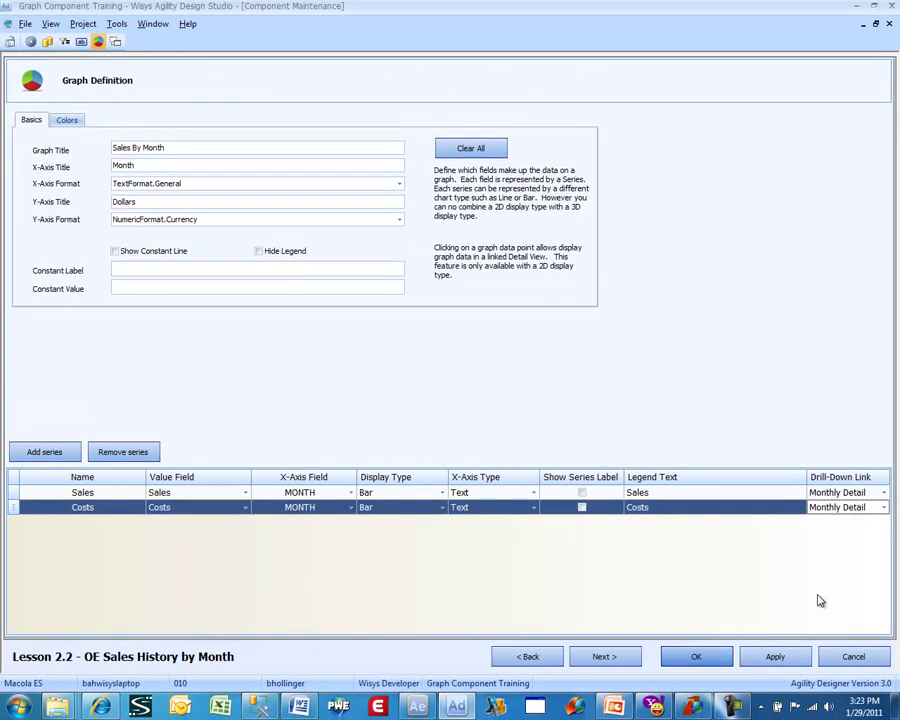
{"action": "left_click", "coordinate": [603, 657]}
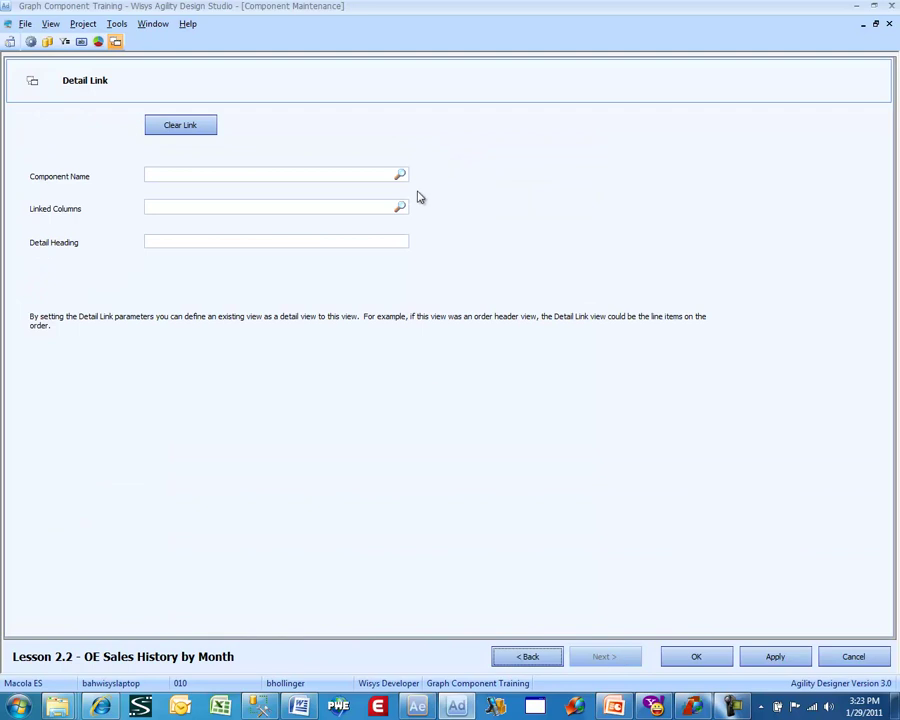
Step: Filter the components by "lesson 2.1" and choose Lesson 2.1 - OE Sales History by Month as the detail link component
{"action": "left_click", "coordinate": [400, 177]}
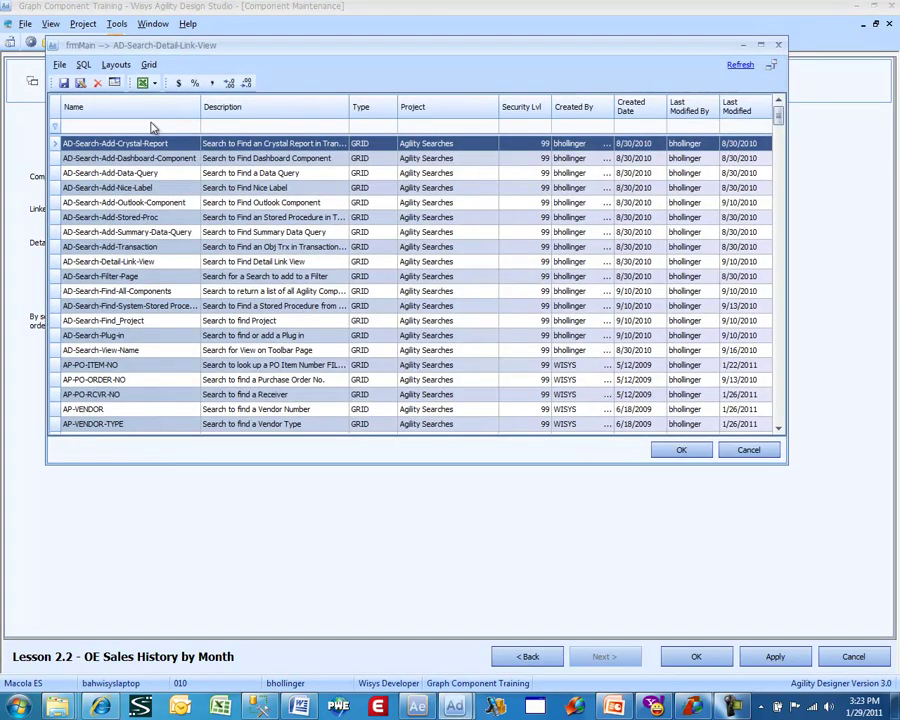
{"action": "left_click", "coordinate": [153, 126]}
{"action": "type", "text": "l"}
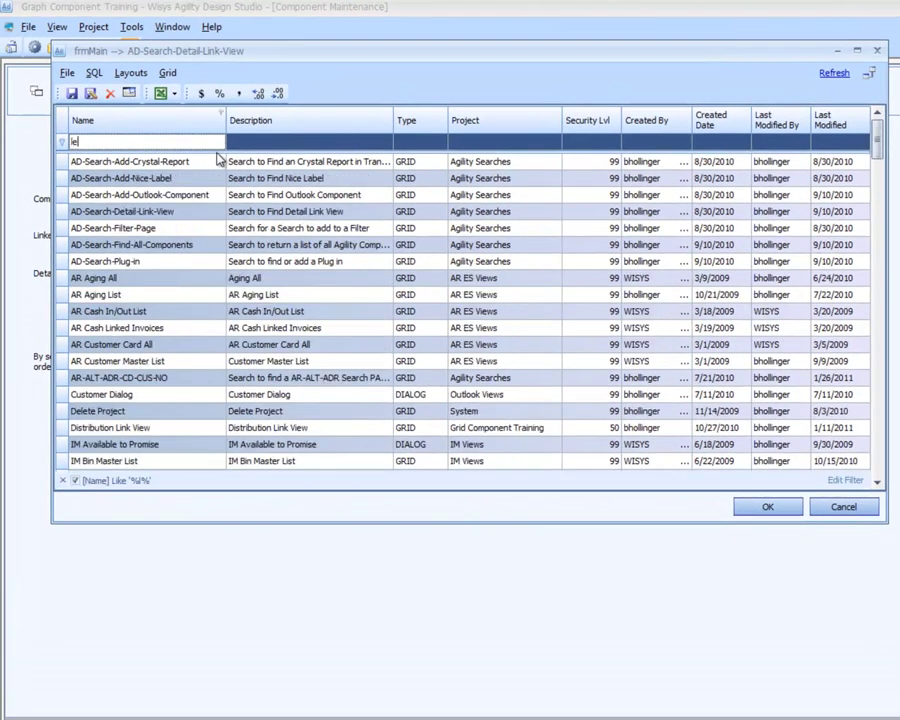
{"action": "type", "text": "esson"}
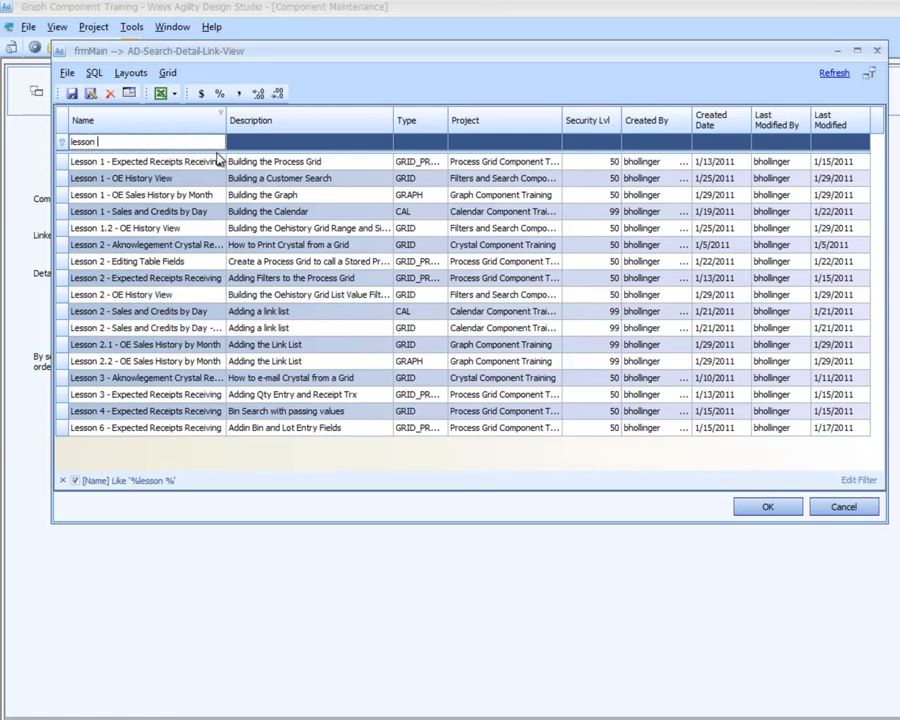
{"action": "type", "text": "2.1"}
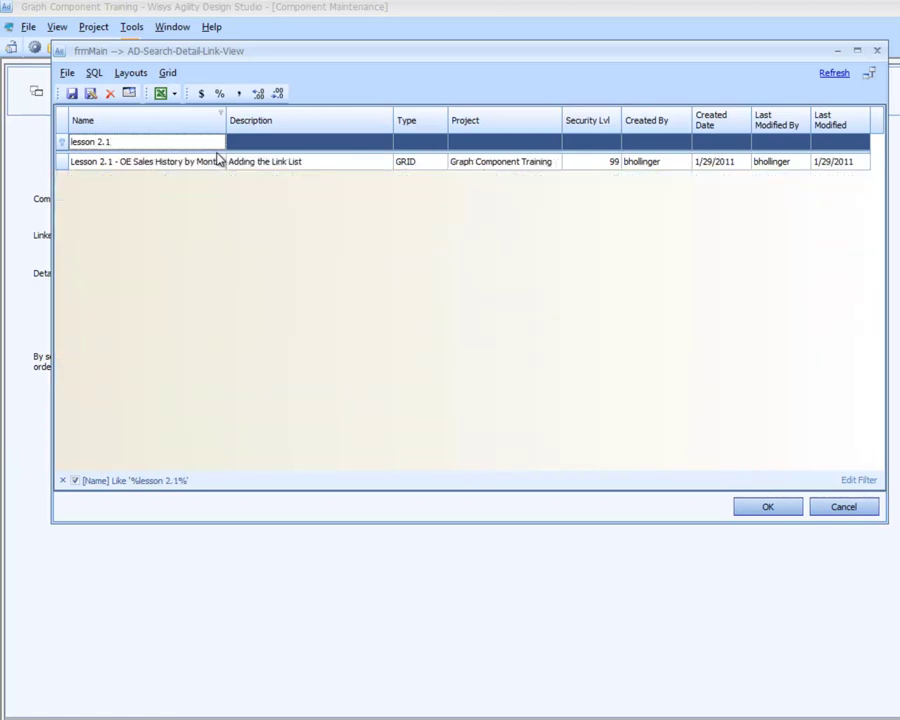
{"action": "left_click", "coordinate": [218, 158]}
{"action": "double_click", "coordinate": [218, 158]}
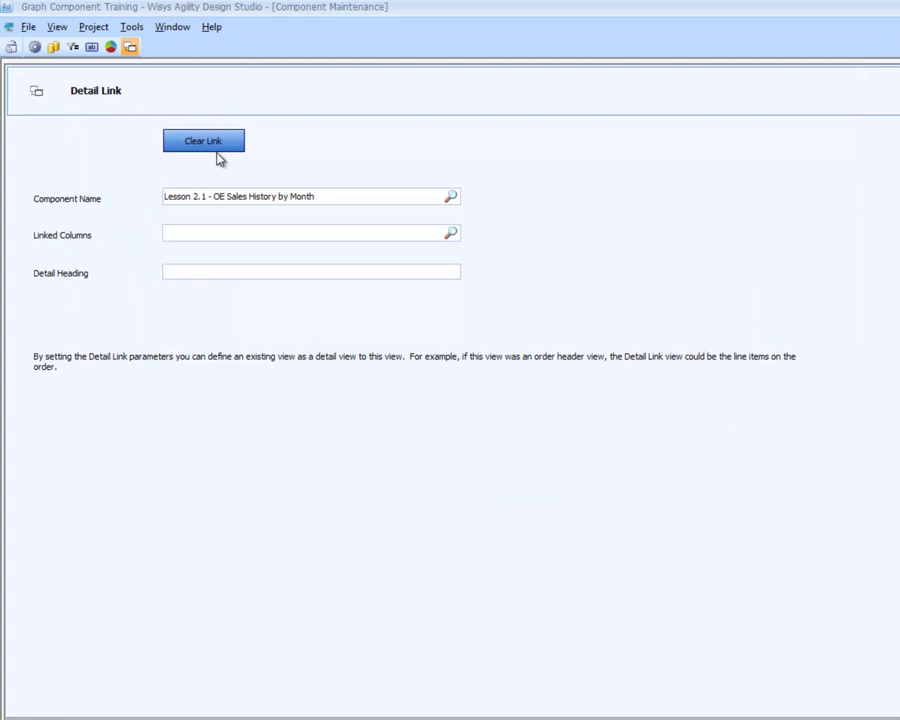
{"action": "left_click", "coordinate": [450, 234]}
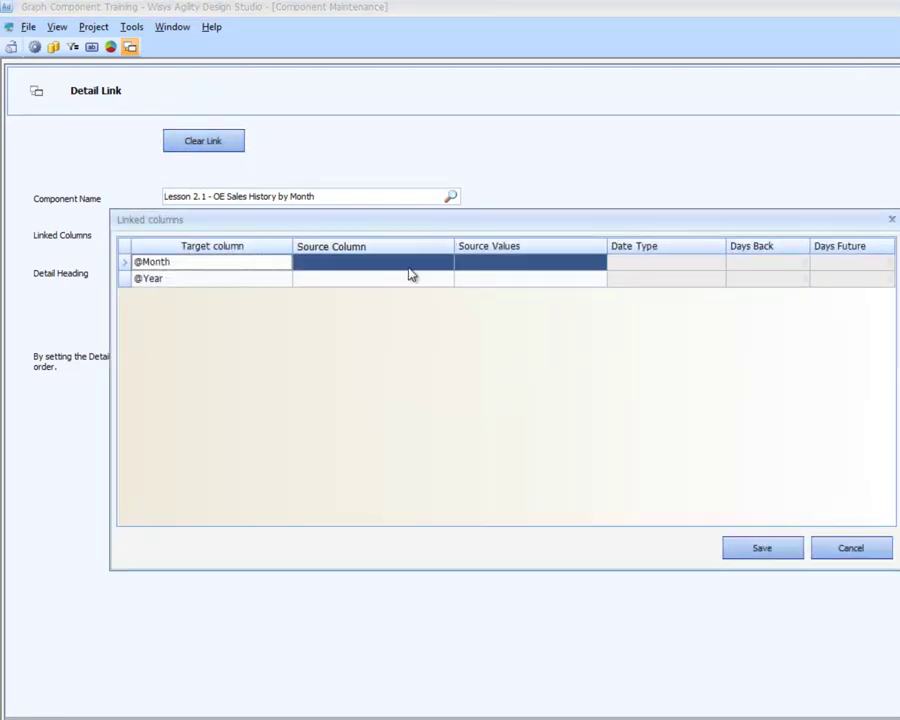
{"action": "left_click", "coordinate": [428, 260]}
{"action": "left_click", "coordinate": [447, 261]}
{"action": "left_click", "coordinate": [436, 293]}
{"action": "left_click", "coordinate": [447, 280]}
{"action": "left_click", "coordinate": [437, 322]}
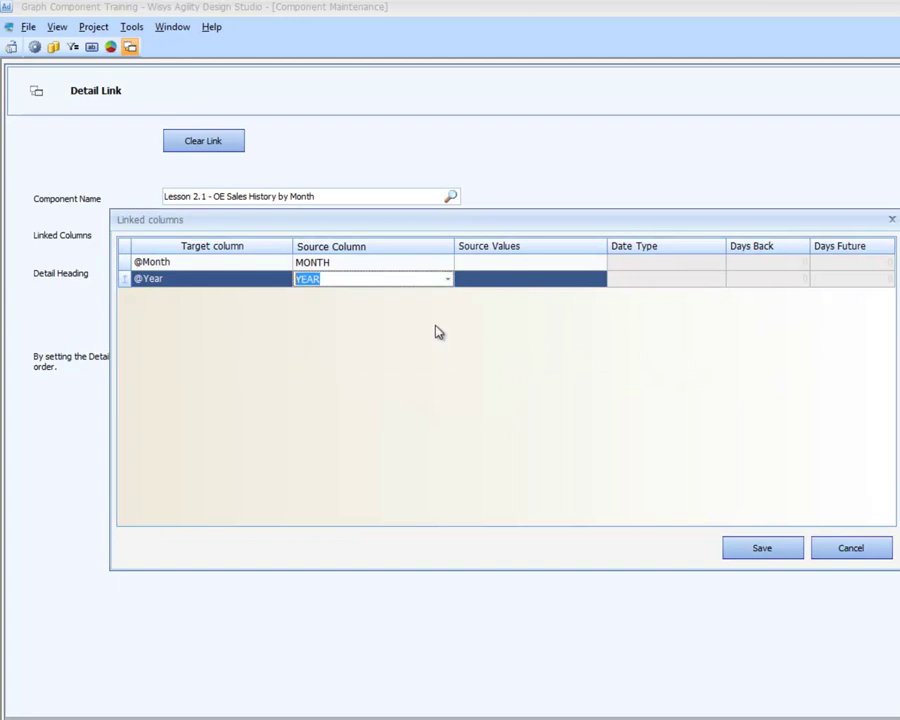
{"action": "left_click", "coordinate": [760, 552]}
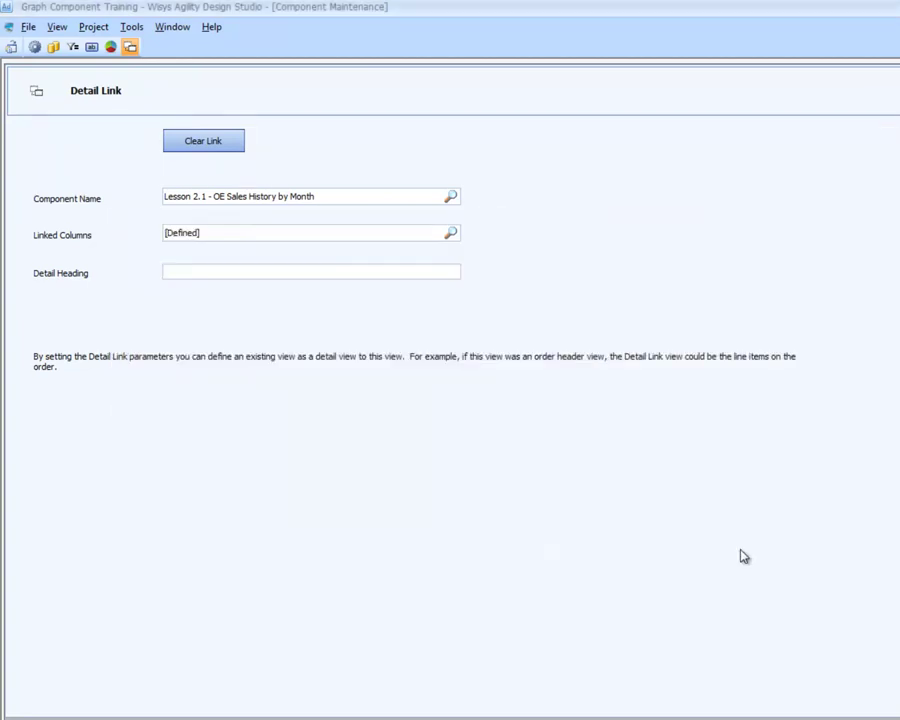
Step: Set the detail heading to "Monthly Detail" and save the graph component
{"action": "left_click", "coordinate": [275, 268]}
{"action": "left_click", "coordinate": [675, 656]}
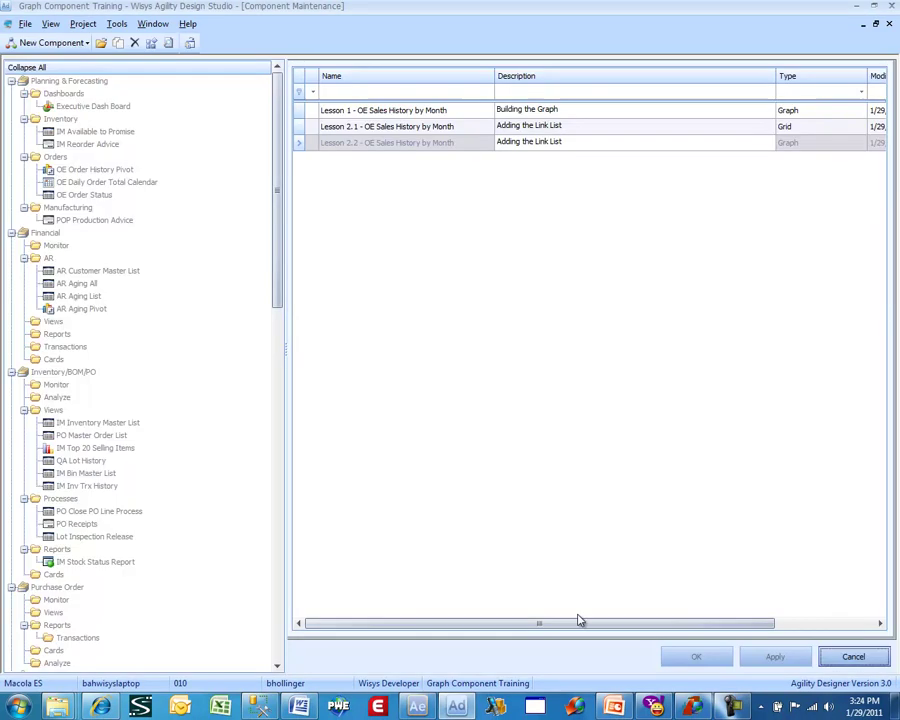
Step: Preview the Lesson 2.2 - OE Sales History by Month graph with the Year filter set to 2010
{"action": "right_click", "coordinate": [396, 146]}
{"action": "left_click", "coordinate": [408, 153]}
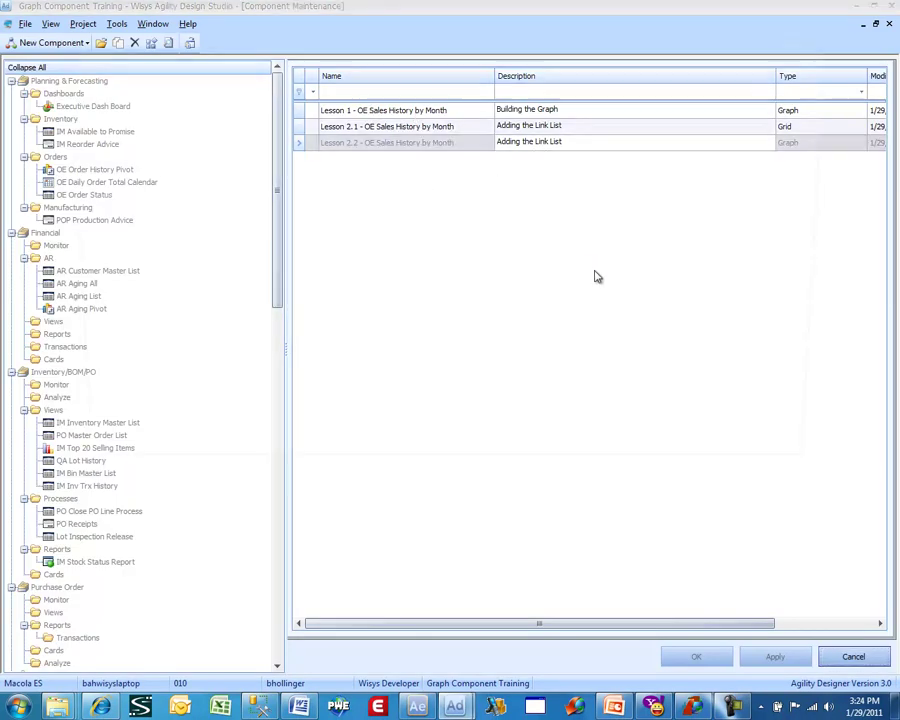
{"action": "left_click", "coordinate": [767, 172]}
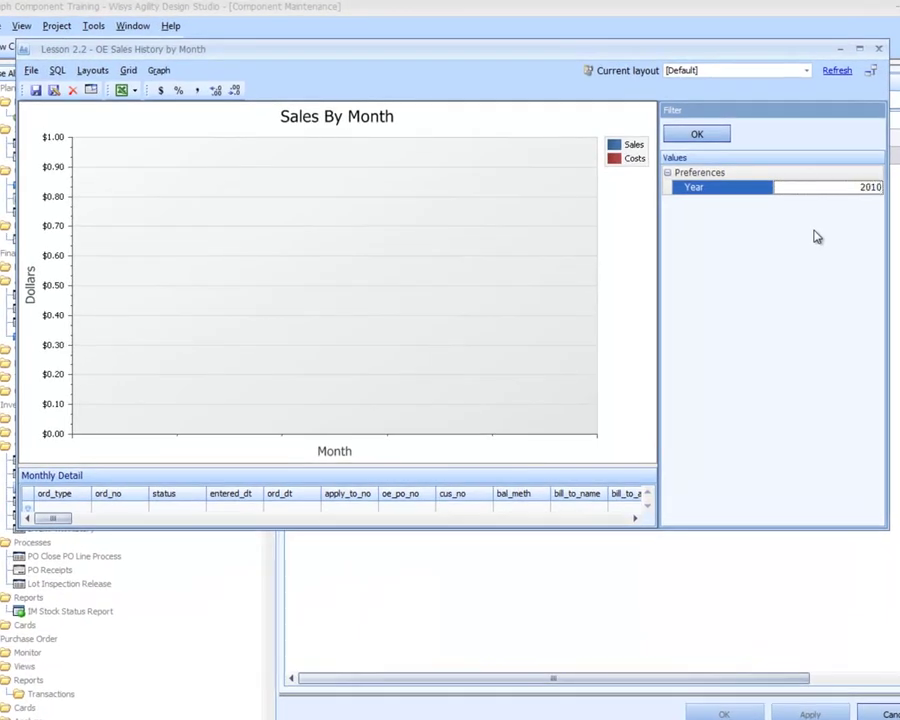
{"action": "left_click", "coordinate": [700, 135]}
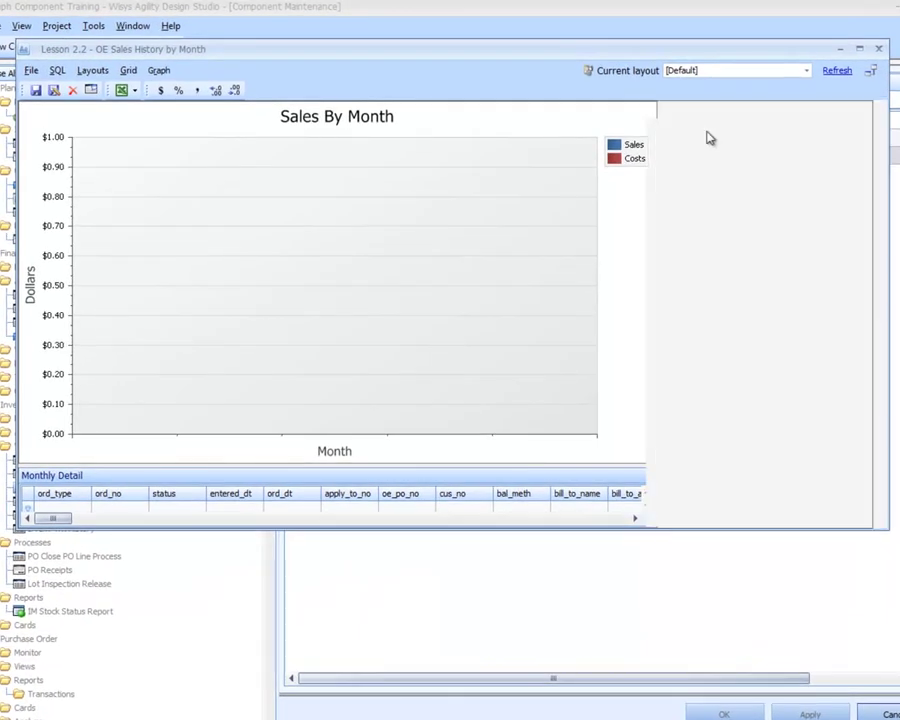
Step: Make the preview window taller and apply Mass Format Detail to the Monthly Detail grid
{"action": "left_click_drag", "start_coordinate": [496, 531], "coordinate": [509, 622]}
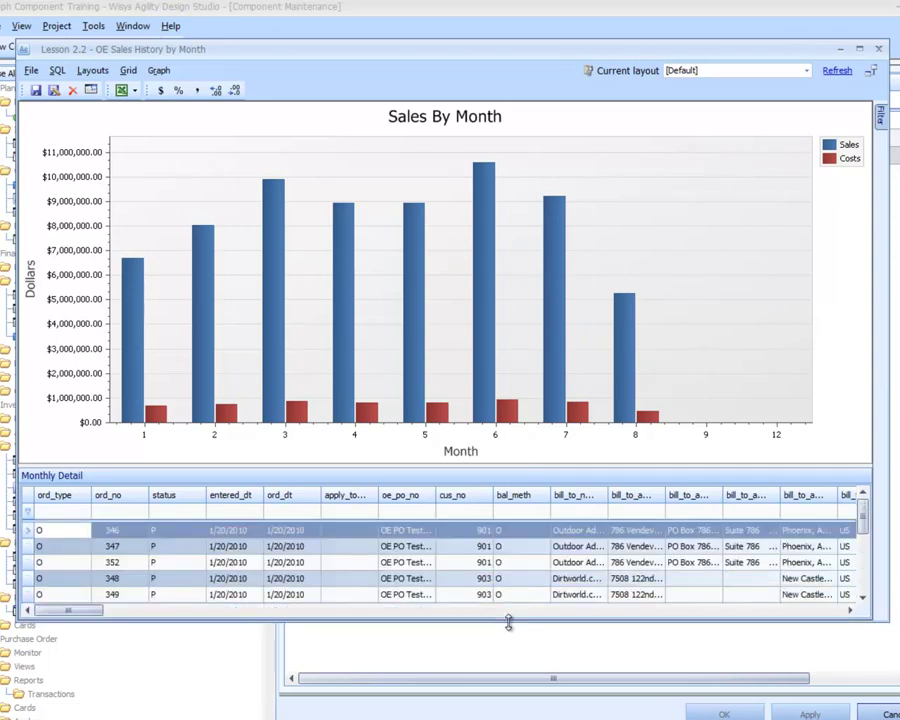
{"action": "left_click", "coordinate": [90, 71]}
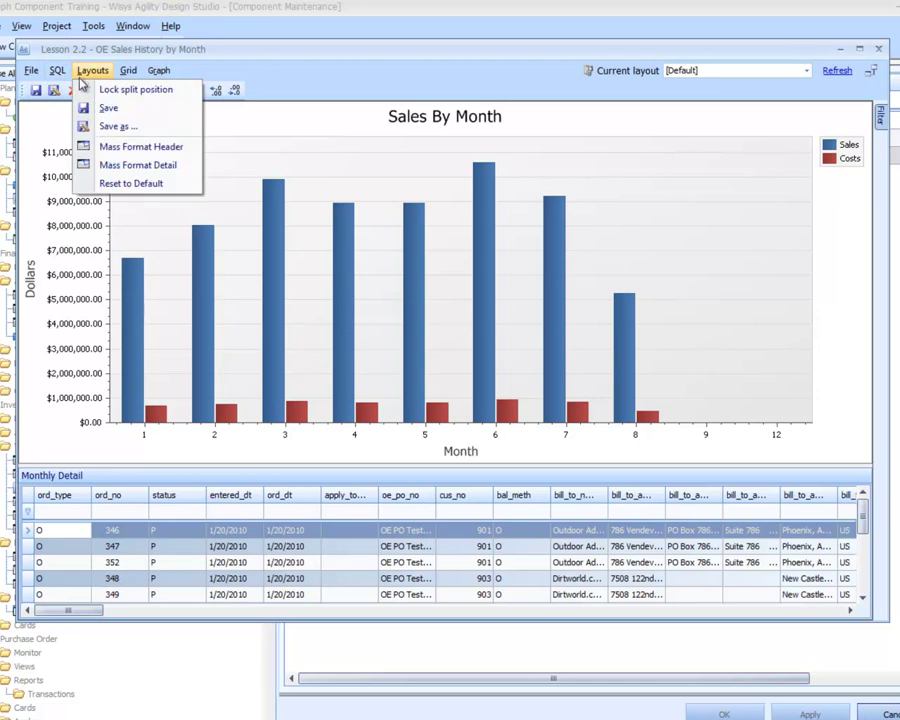
{"action": "left_click", "coordinate": [110, 164]}
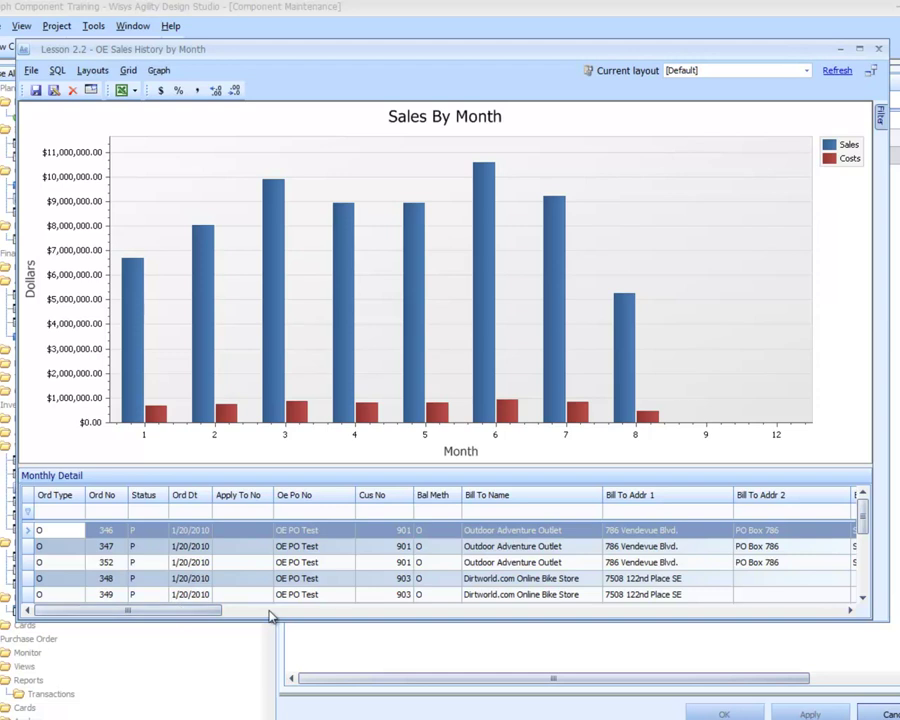
Step: Sort the Monthly Detail grid by Inv No ascending and move that column between Ord Type and Ord No
{"action": "left_click", "coordinate": [321, 610]}
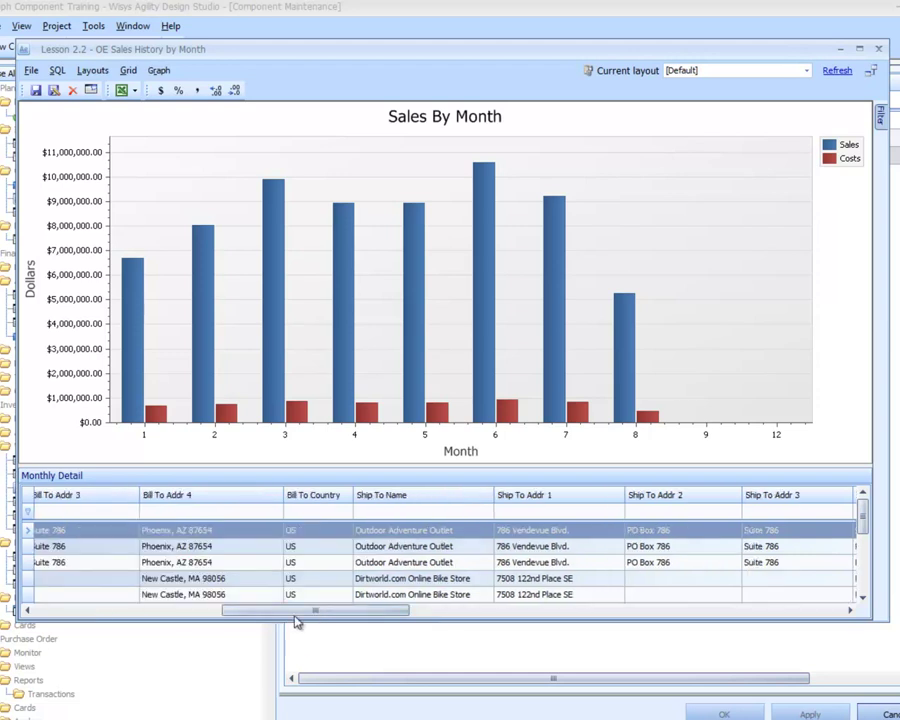
{"action": "left_click_drag", "start_coordinate": [297, 611], "coordinate": [521, 604]}
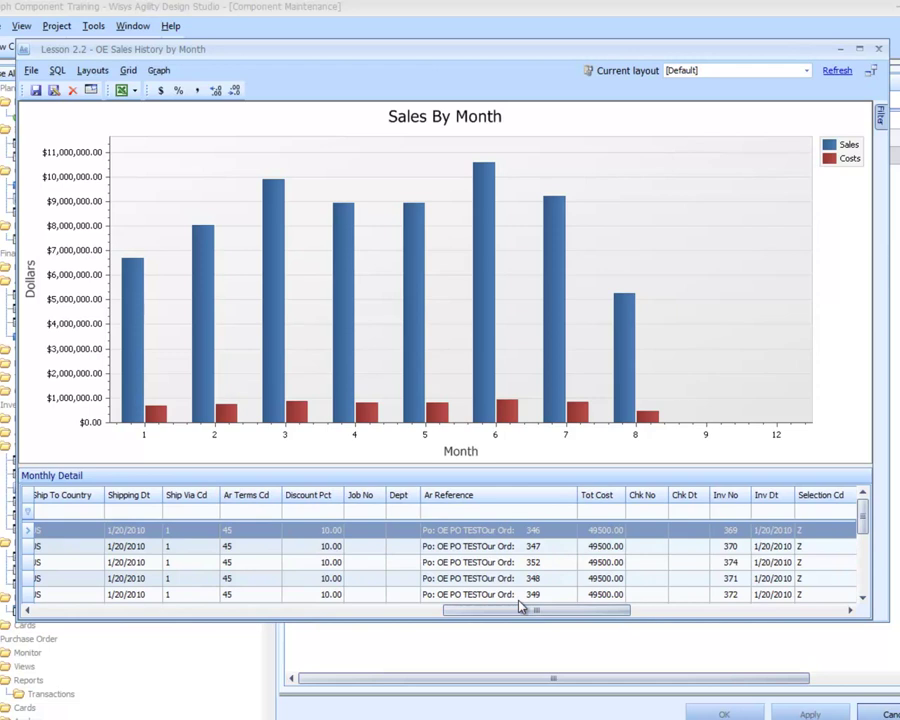
{"action": "left_click", "coordinate": [736, 496]}
{"action": "left_click", "coordinate": [734, 497]}
{"action": "left_click_drag", "start_coordinate": [732, 496], "coordinate": [93, 498]}
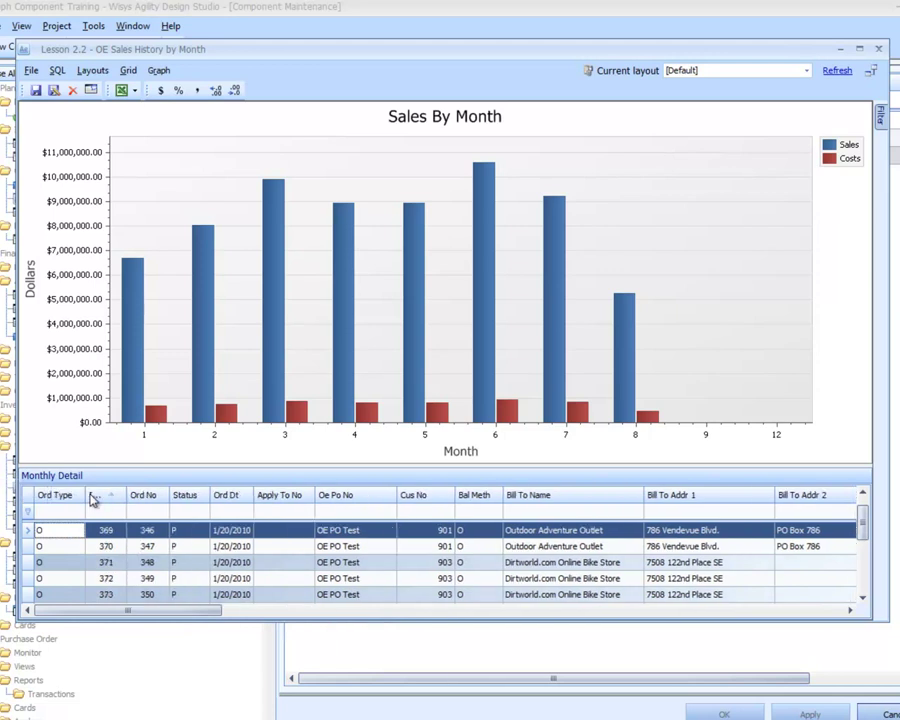
Step: Move the Inv Dt column of the Monthly Detail grid to directly after Ord Dt
{"action": "left_click", "coordinate": [177, 596]}
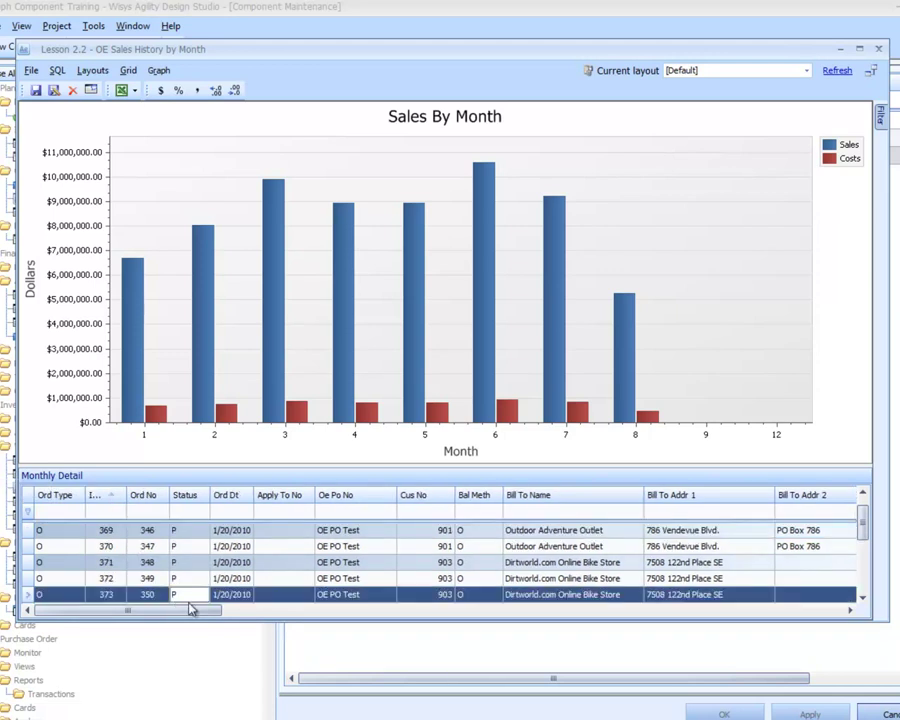
{"action": "left_click_drag", "start_coordinate": [191, 609], "coordinate": [306, 609]}
{"action": "left_click_drag", "start_coordinate": [547, 637], "coordinate": [672, 630]}
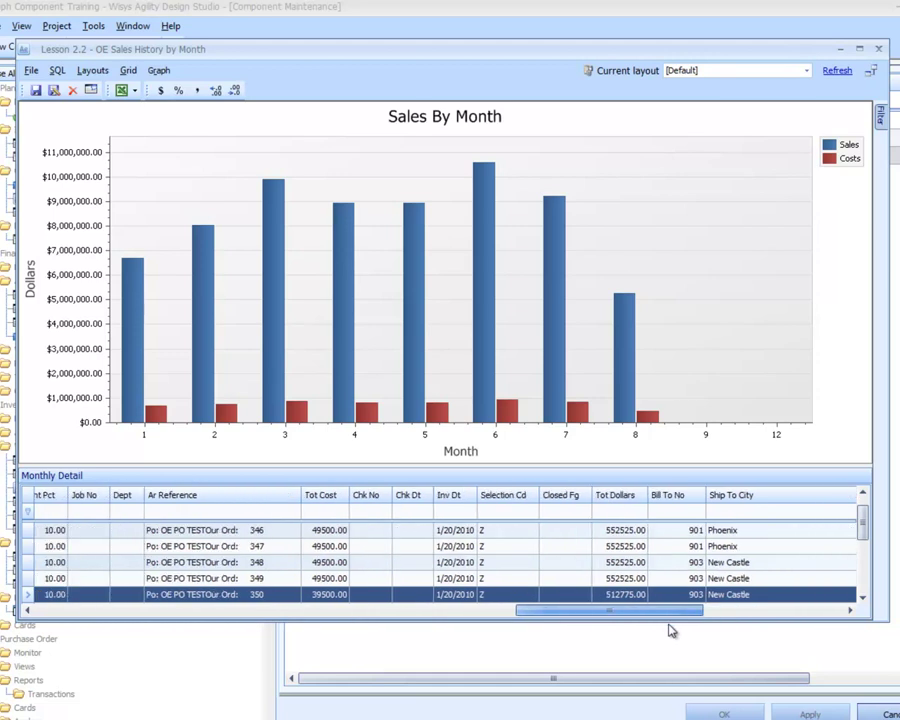
{"action": "left_click_drag", "start_coordinate": [453, 497], "coordinate": [258, 500]}
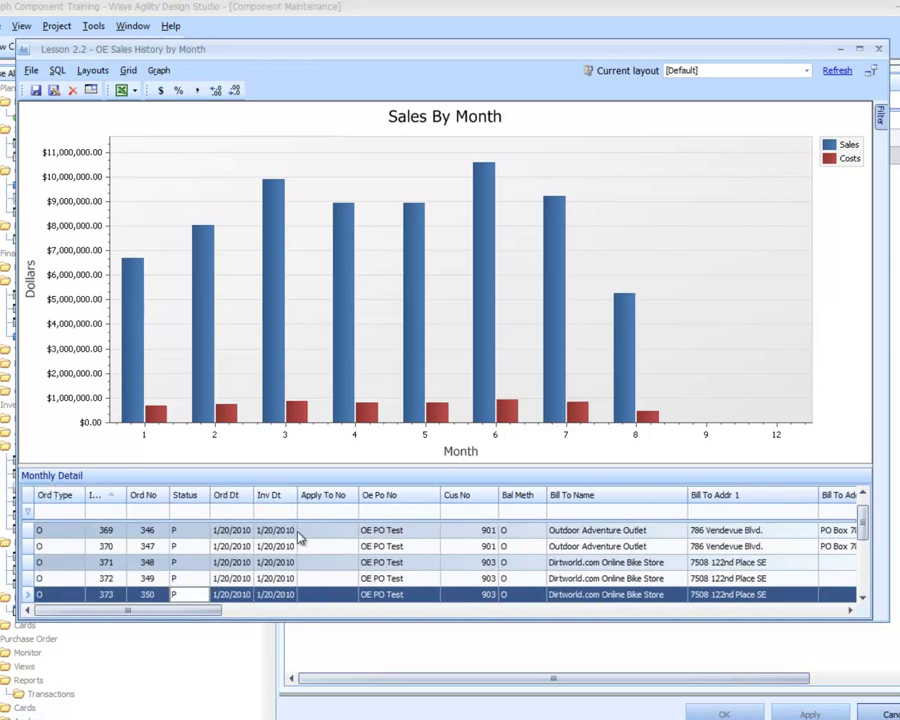
Step: Check the Monthly Detail rows for the month 3 and month 4 Sales bars, and inspect the month 3 bar values
{"action": "left_click", "coordinate": [276, 367]}
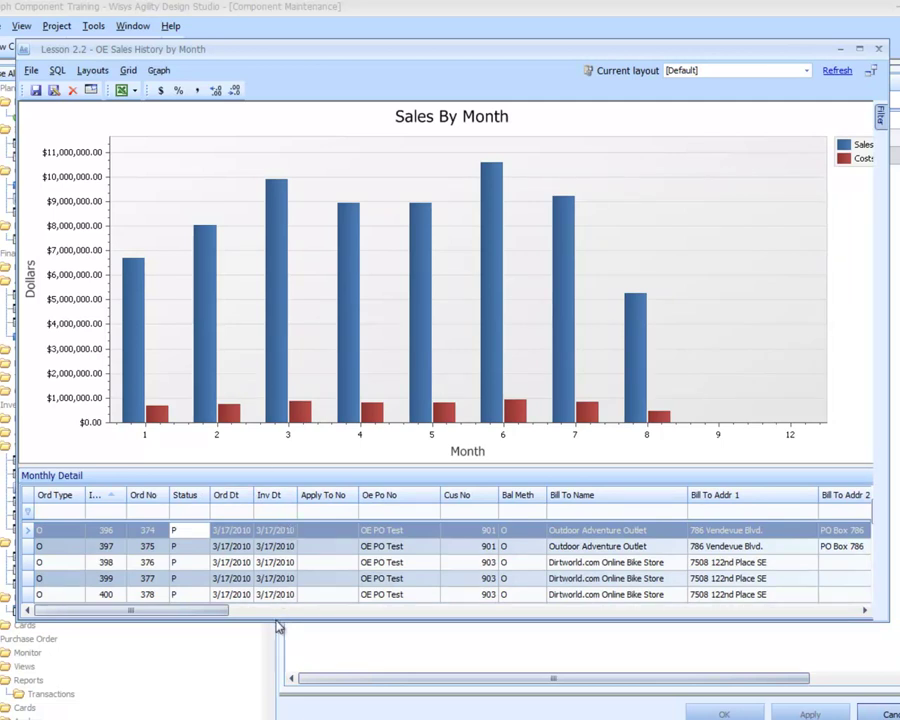
{"action": "left_click", "coordinate": [352, 404]}
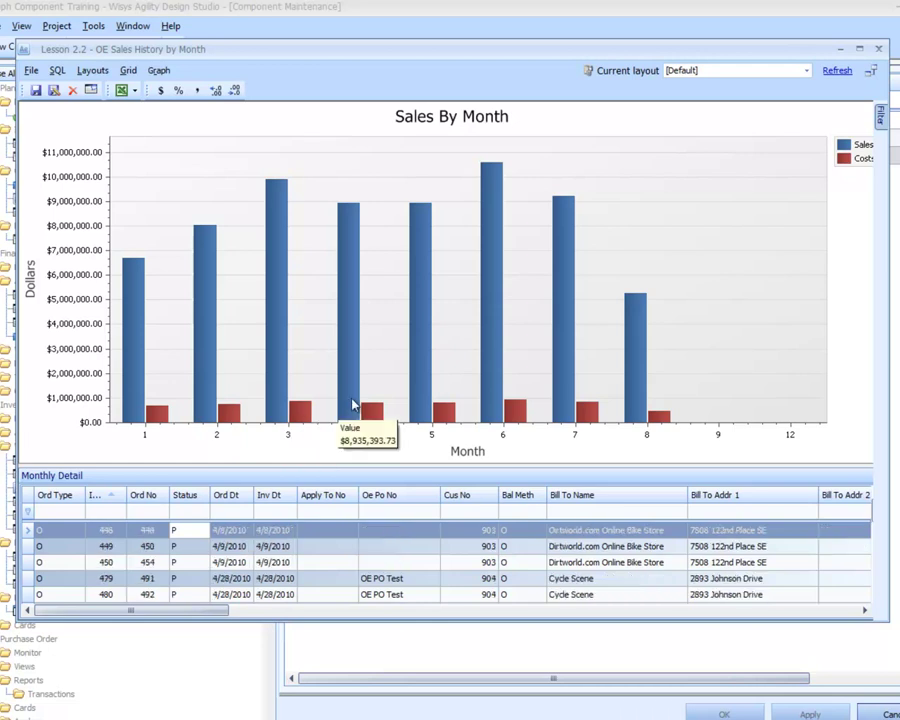
{"action": "mouse_move", "coordinate": [366, 424]}
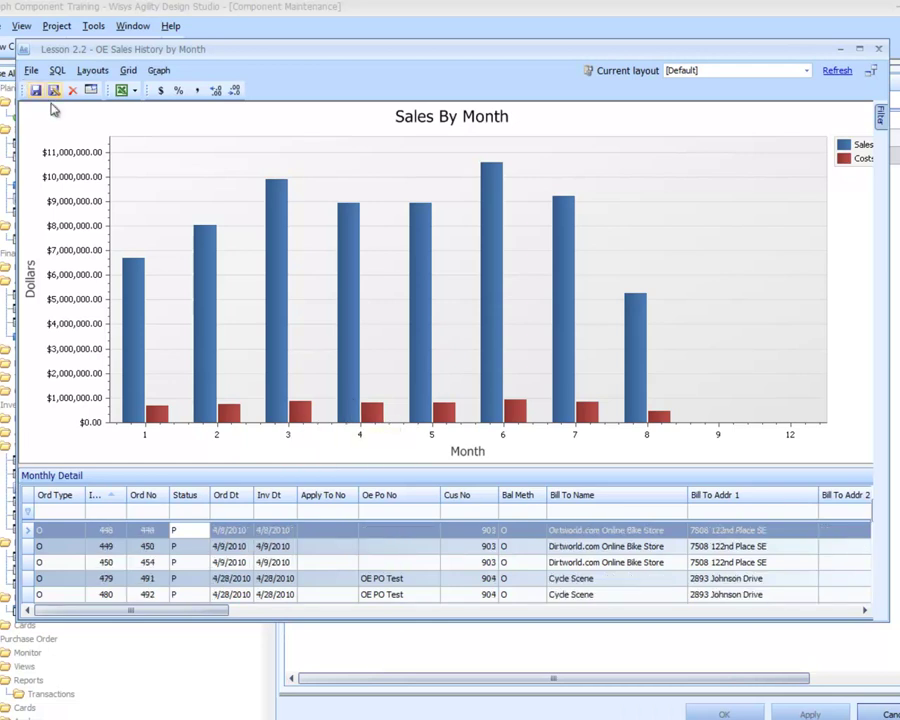
{"action": "mouse_move", "coordinate": [279, 328]}
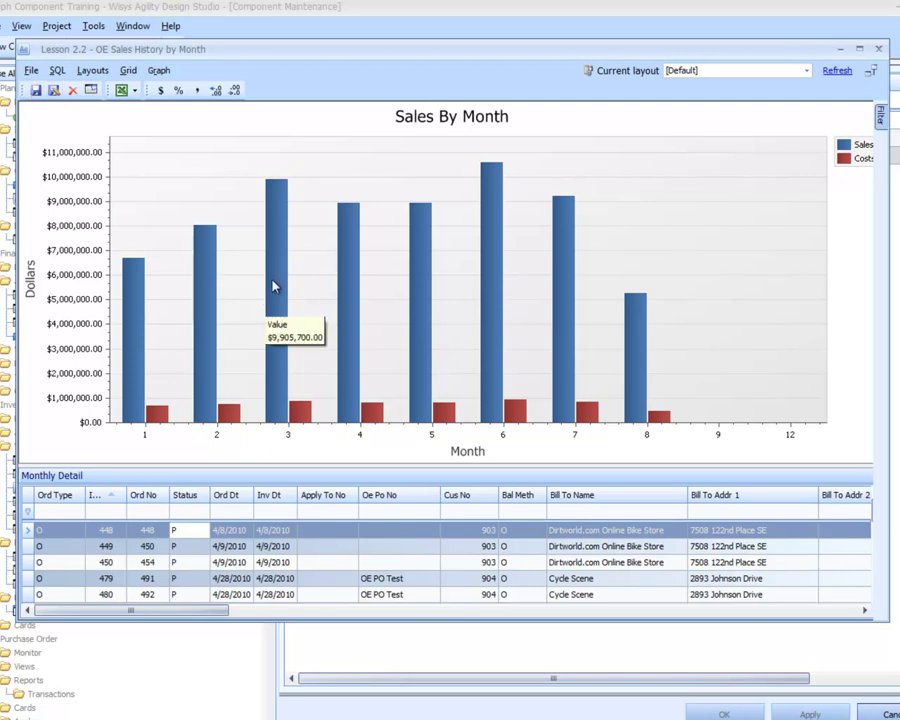
{"action": "mouse_move", "coordinate": [300, 408]}
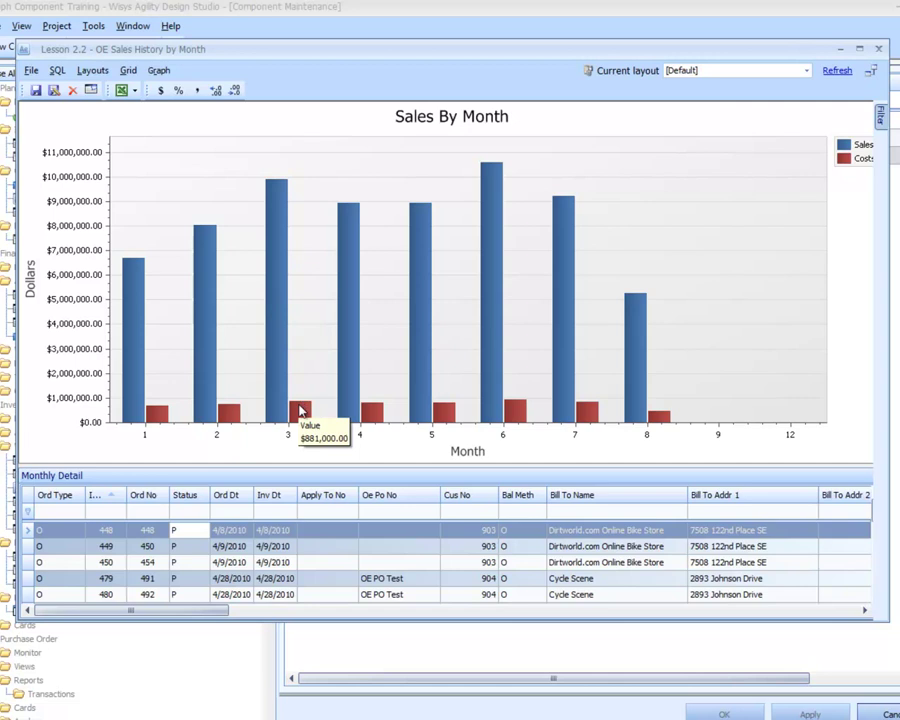
Step: Test the drill-down from the month 3 and month 4 Sales bars into the Lesson 2.1 grid, closing the grid each time
{"action": "double_click", "coordinate": [270, 249]}
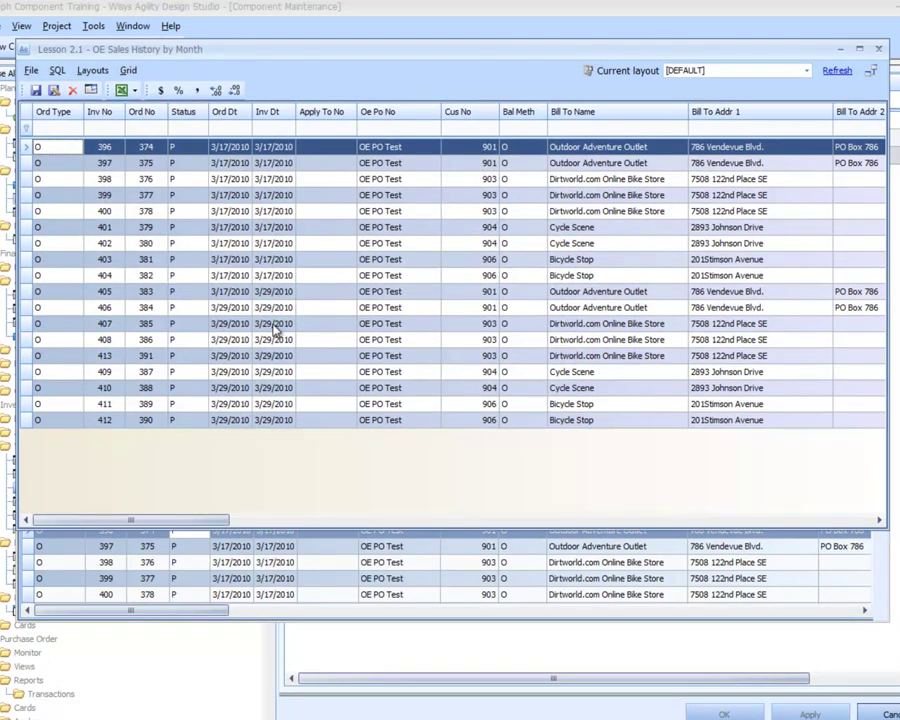
{"action": "left_click", "coordinate": [880, 52]}
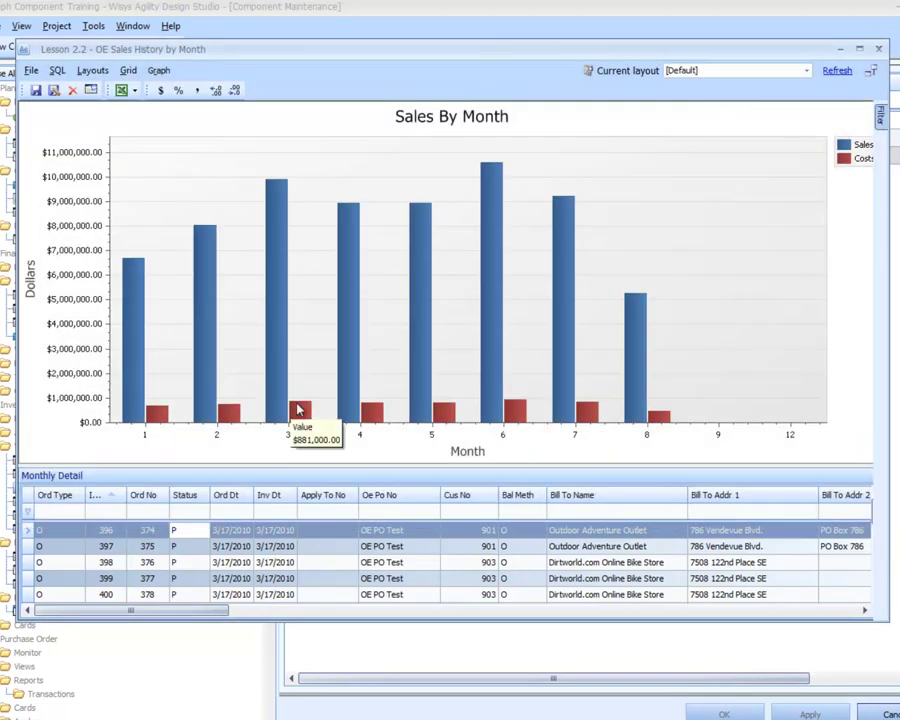
{"action": "left_click", "coordinate": [375, 416]}
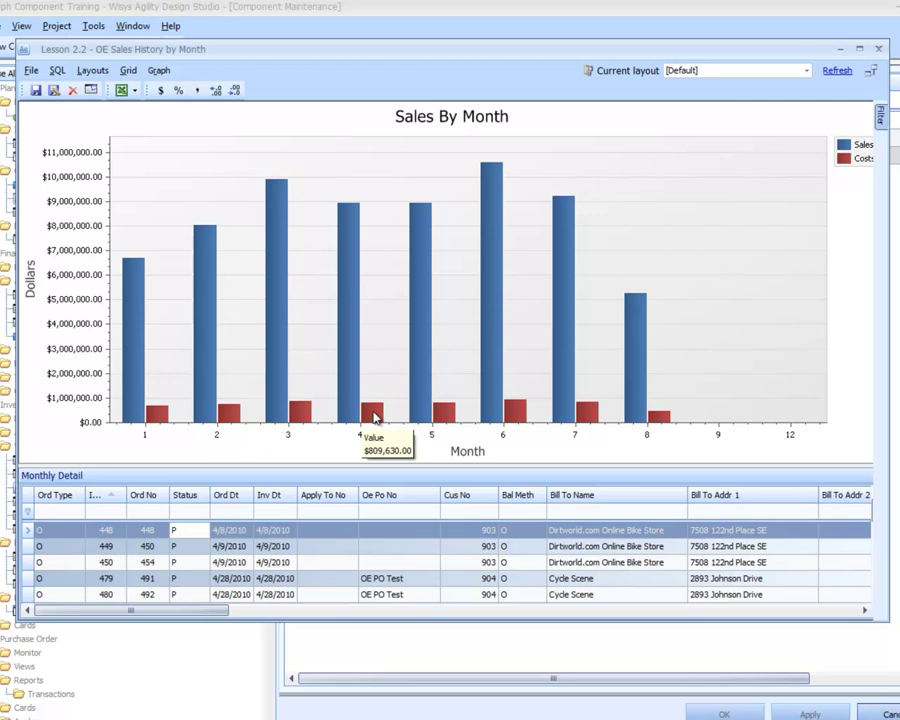
{"action": "double_click", "coordinate": [349, 352]}
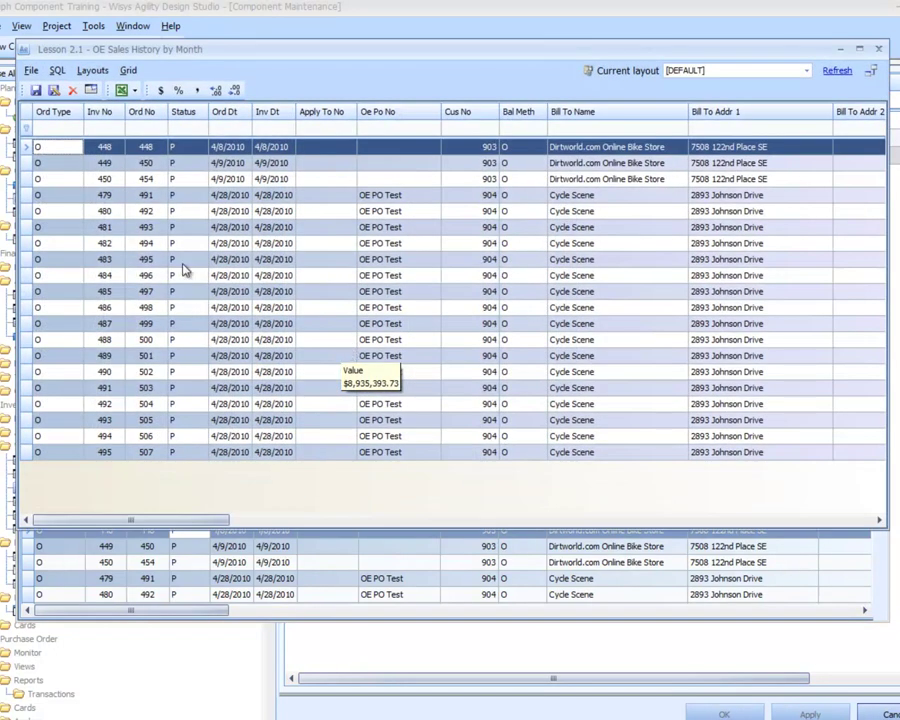
{"action": "left_click", "coordinate": [878, 49]}
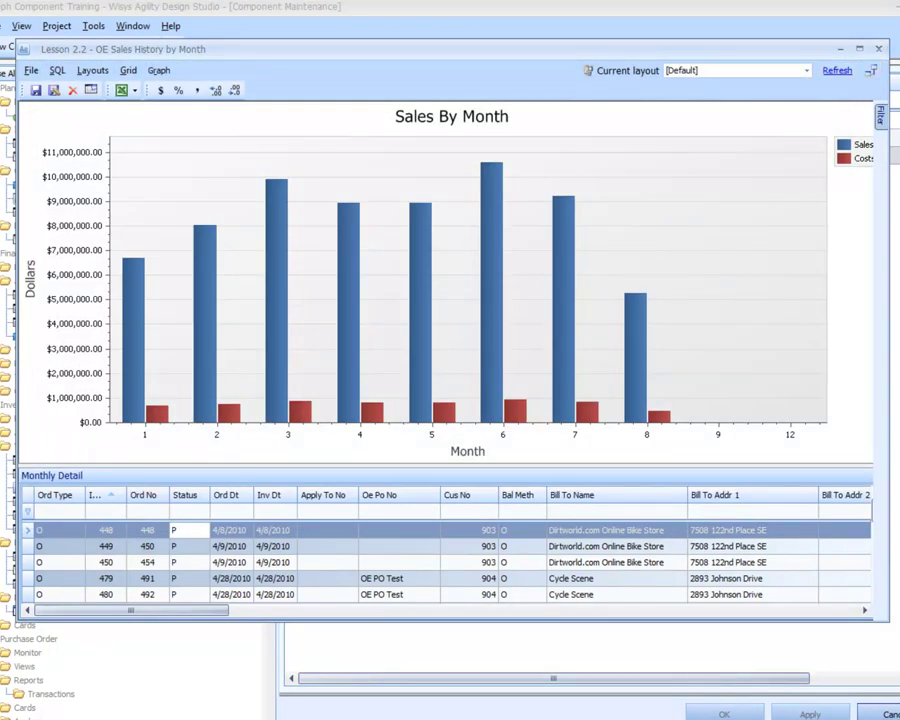
Step: Save the current layout of the Lesson 2.2 graph preview
{"action": "left_click", "coordinate": [36, 91]}
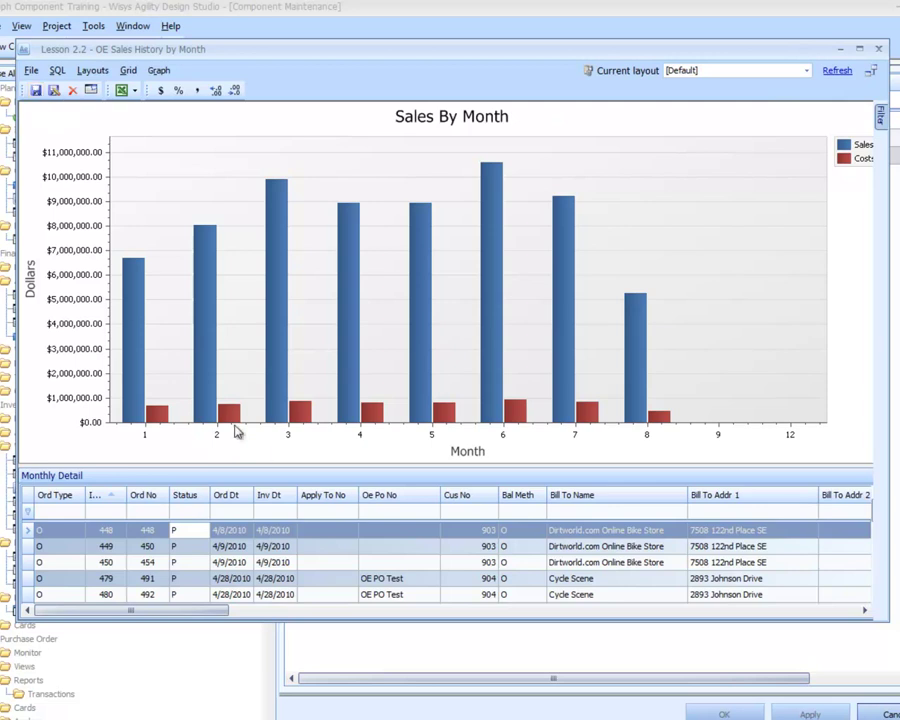